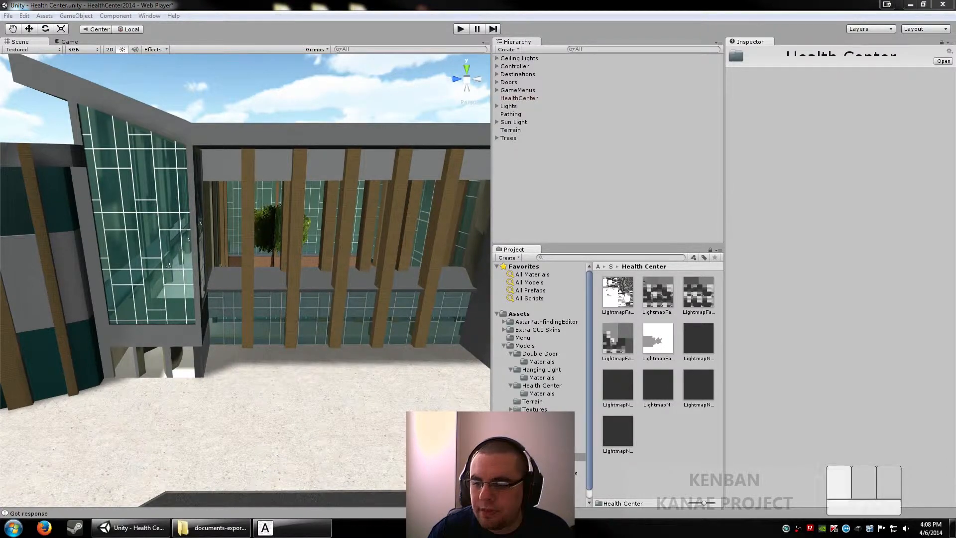
# Switch to Firefox to replay the A* progress animation, and return to Unity
pyautogui.moveTo(955, 58); pyautogui.dragTo(355, 4)
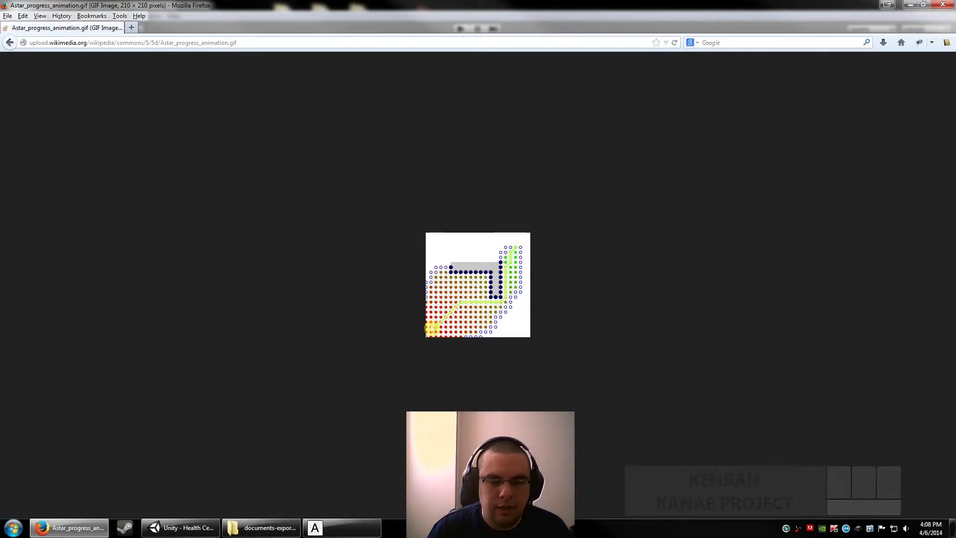
pyautogui.click(674, 43)
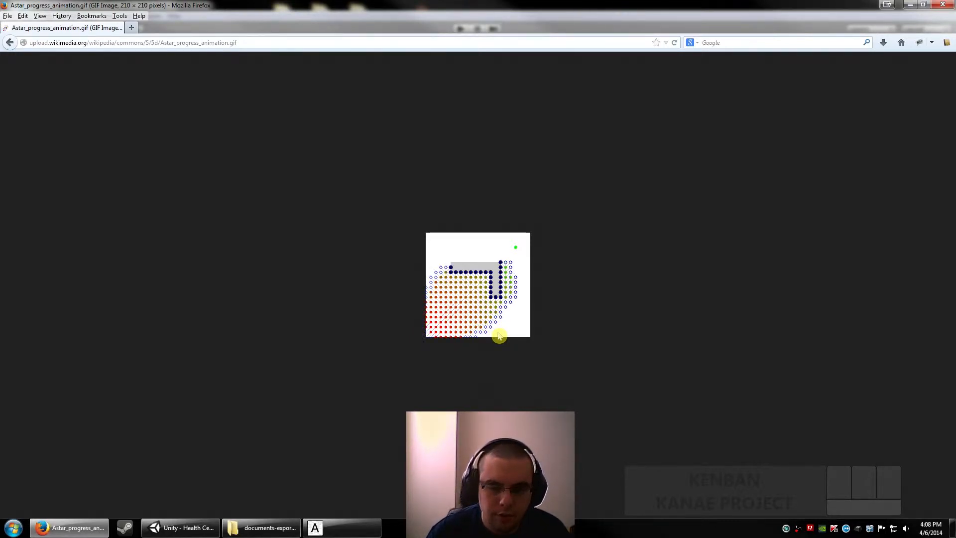
pyautogui.moveTo(715, 8); pyautogui.dragTo(955, 2)
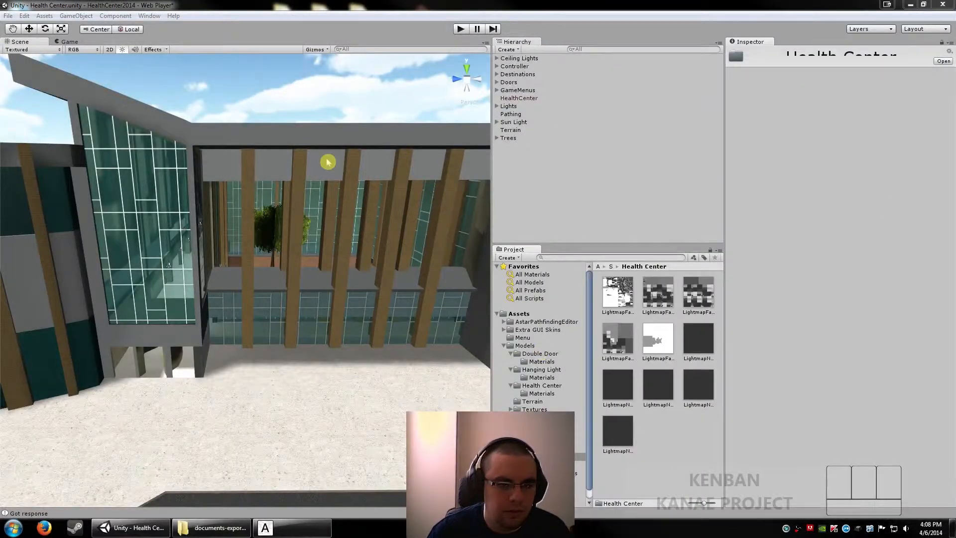
# Show the contents of the AstarPathfindingEditor folder and look over the asset import commands
pyautogui.click(536, 322)
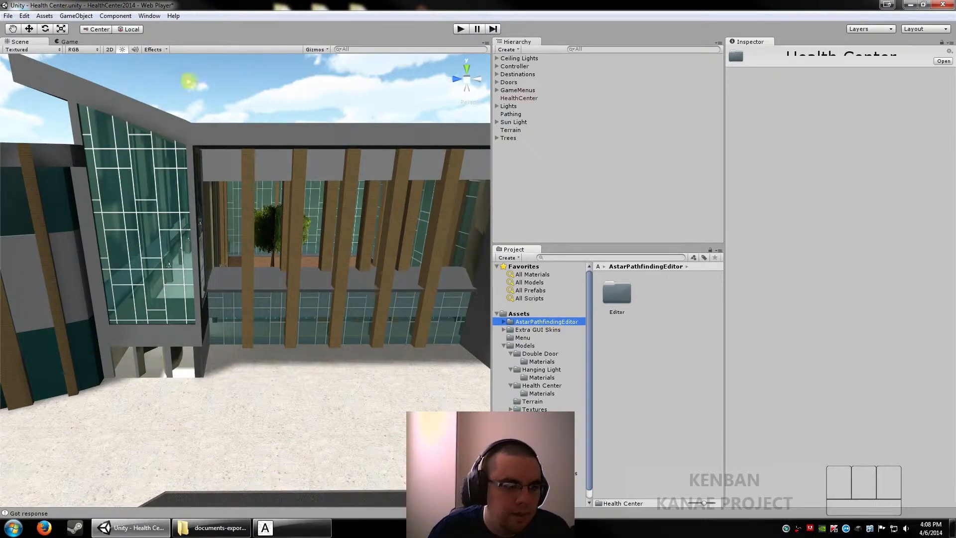
pyautogui.click(44, 16)
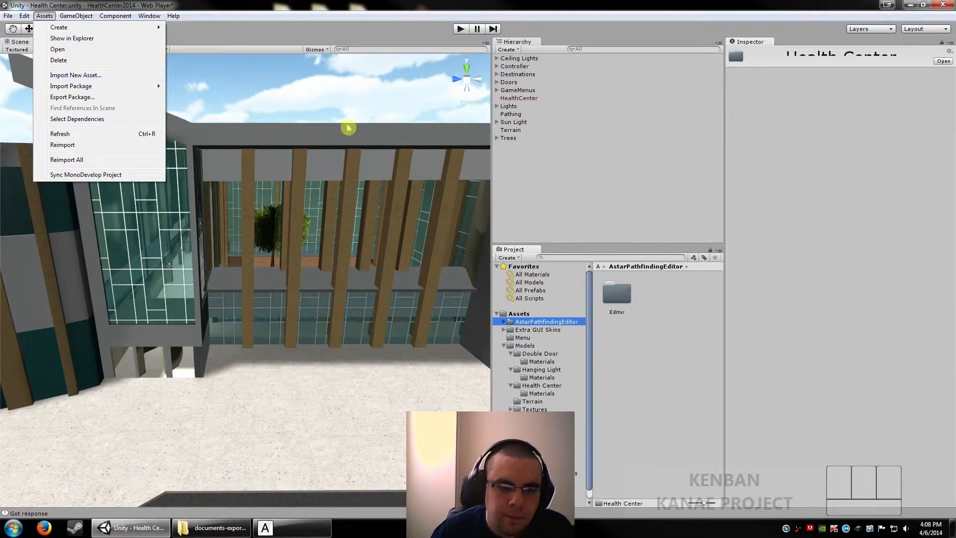
pyautogui.click(302, 104)
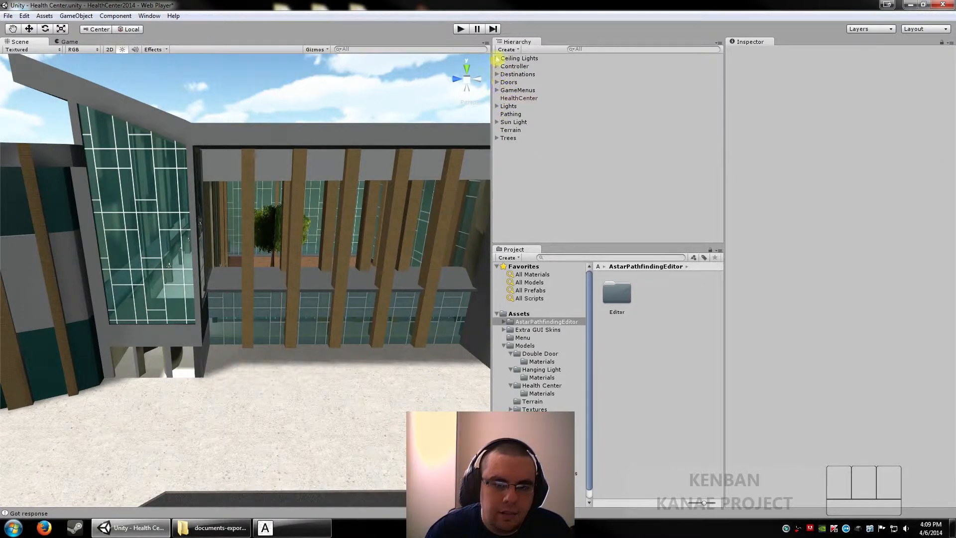
# Select the Pathing object to show its Astar Path settings and dismiss the new-version notice
pyautogui.click(505, 114)
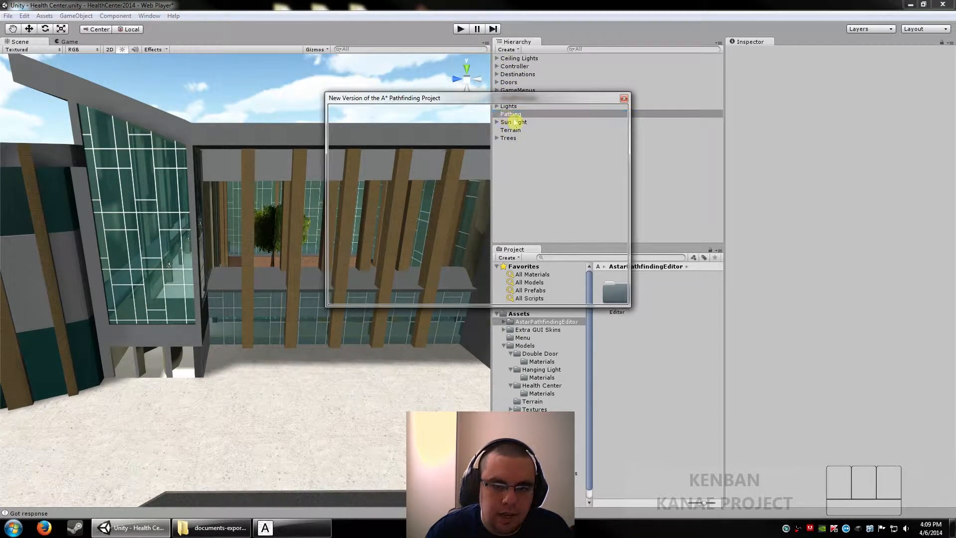
pyautogui.click(624, 99)
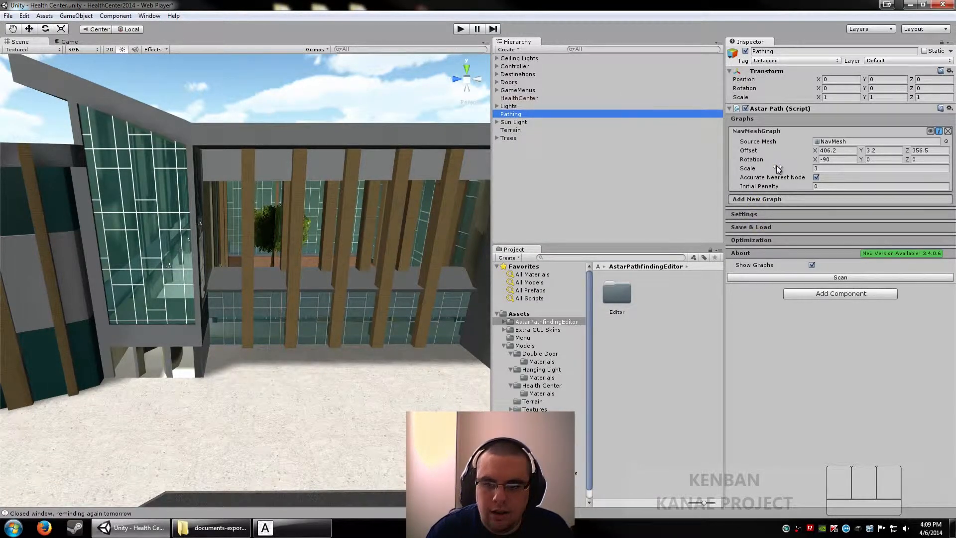
# Add a Grid Graph to the Astar Path component of the Pathing object
pyautogui.hotkey('shift', 's')
pyautogui.moveTo(438, 222); pyautogui.dragTo(447, 269, button='right')
pyautogui.click(774, 199)
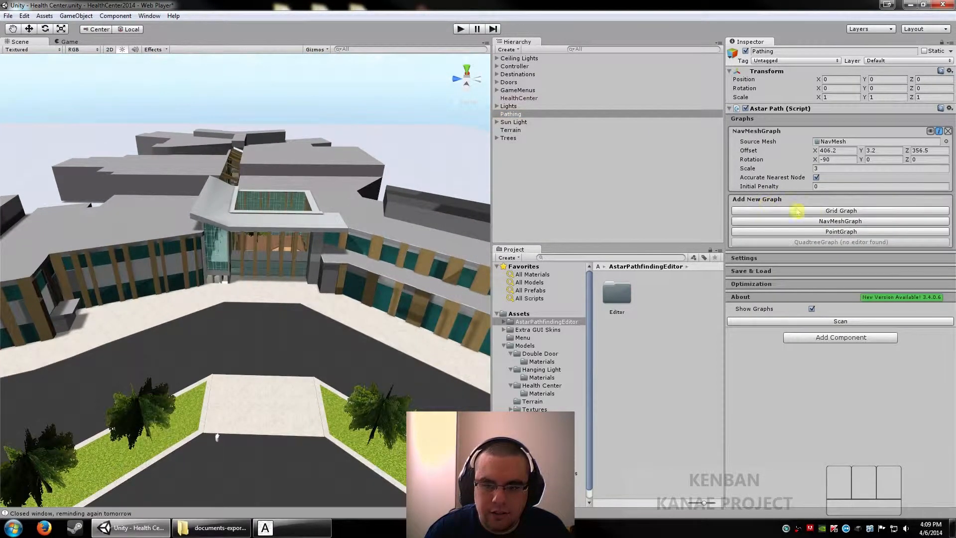
pyautogui.click(830, 211)
pyautogui.moveTo(427, 252); pyautogui.dragTo(599, 287, button='right')
pyautogui.hotkey('shift', 's')
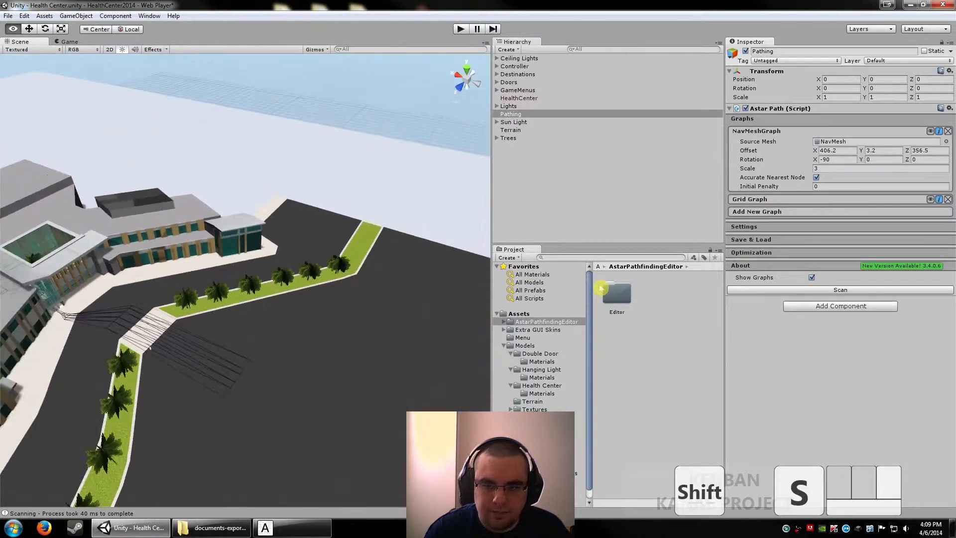
# Expand the Grid Graph's settings and set its width to 39 nodes
pyautogui.click(755, 202)
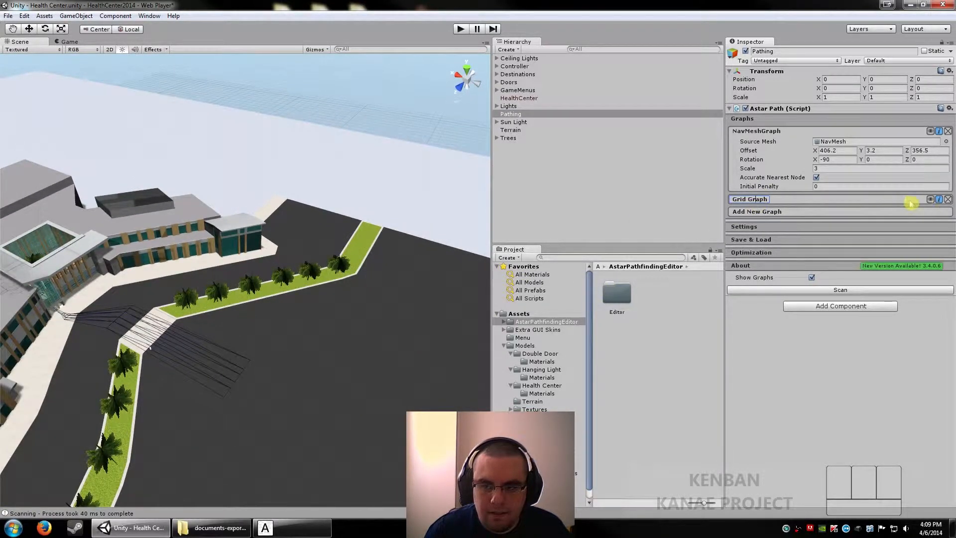
pyautogui.click(828, 204)
pyautogui.moveTo(829, 211); pyautogui.dragTo(794, 209)
pyautogui.write('39')
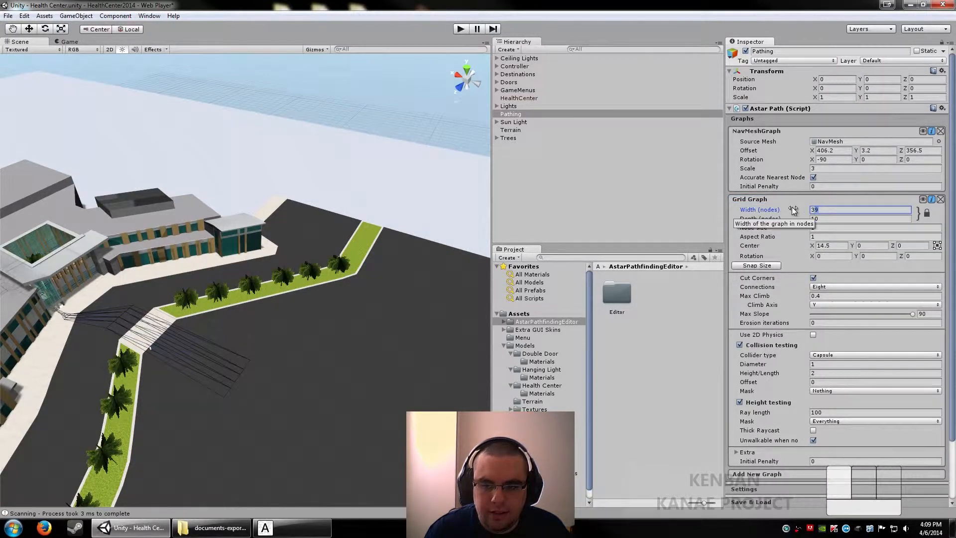
# Set the Grid Graph's depth and width to 100 nodes each and rescan the graphs
pyautogui.click(833, 219)
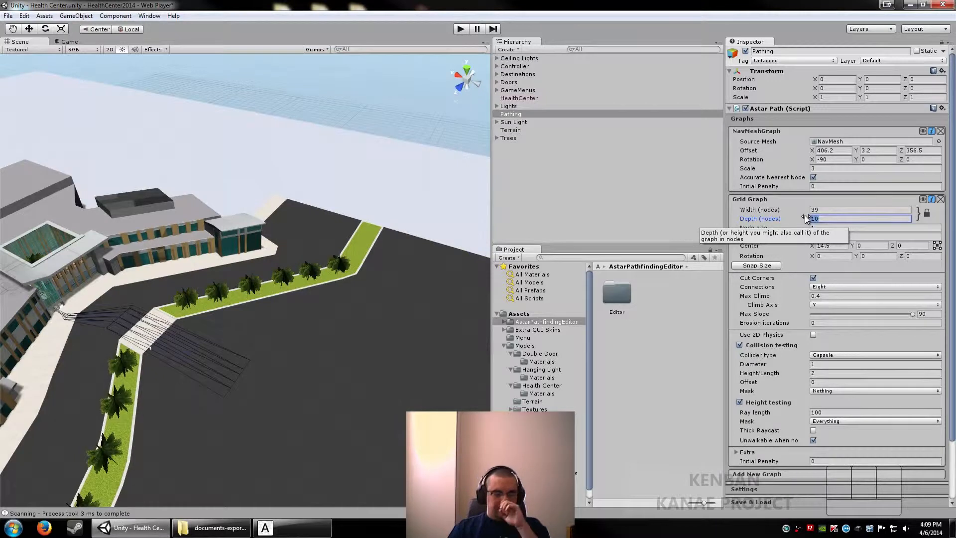
pyautogui.write('100')
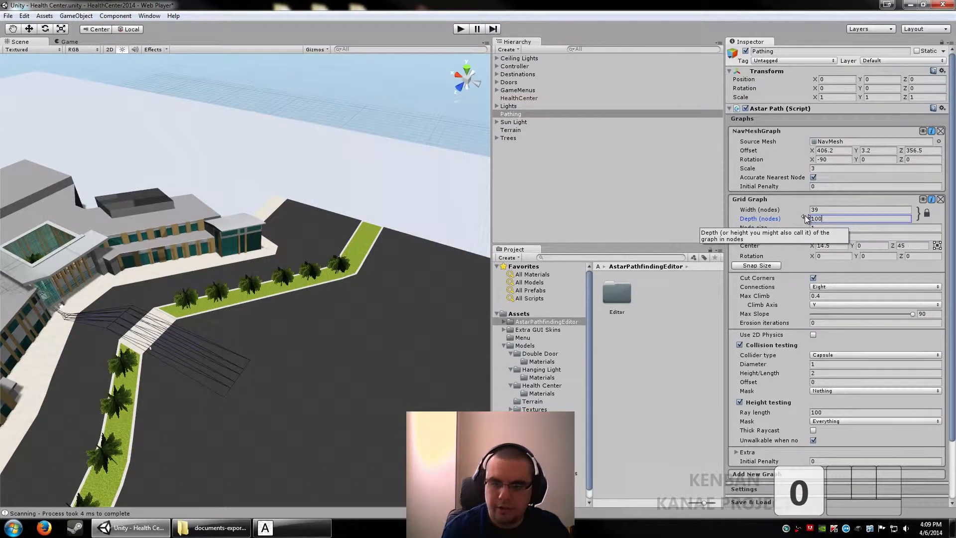
pyautogui.click(824, 210)
pyautogui.write('11')
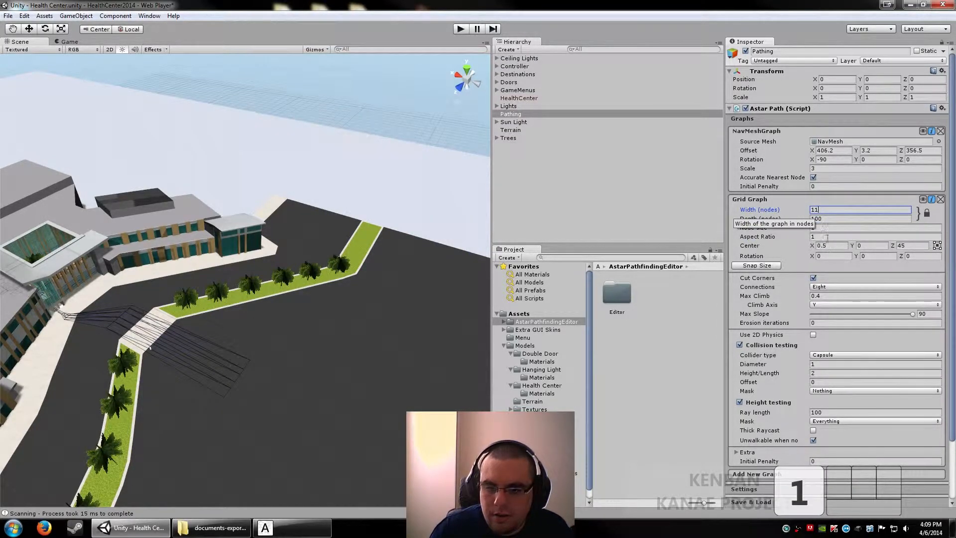
pyautogui.scroll(-3, 829, 252)
pyautogui.write('00')
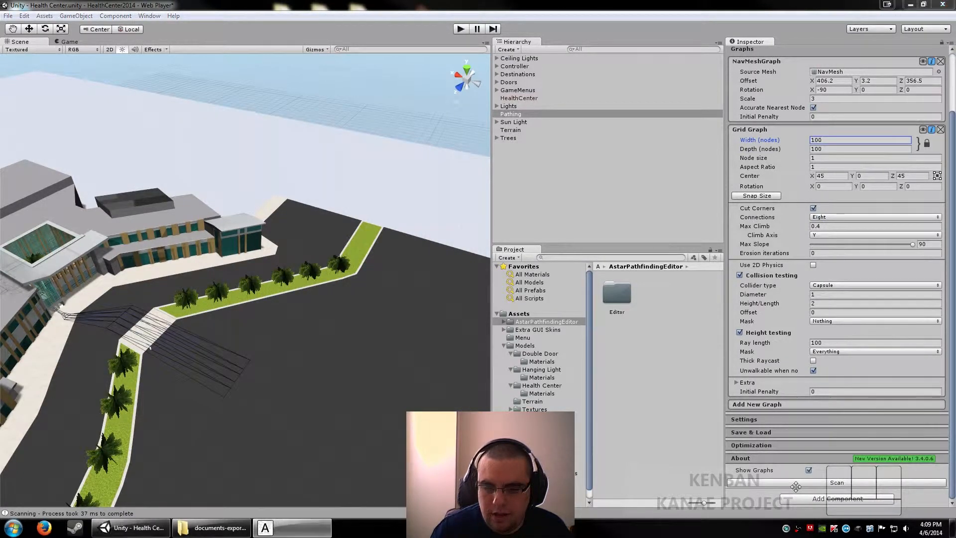
pyautogui.click(922, 485)
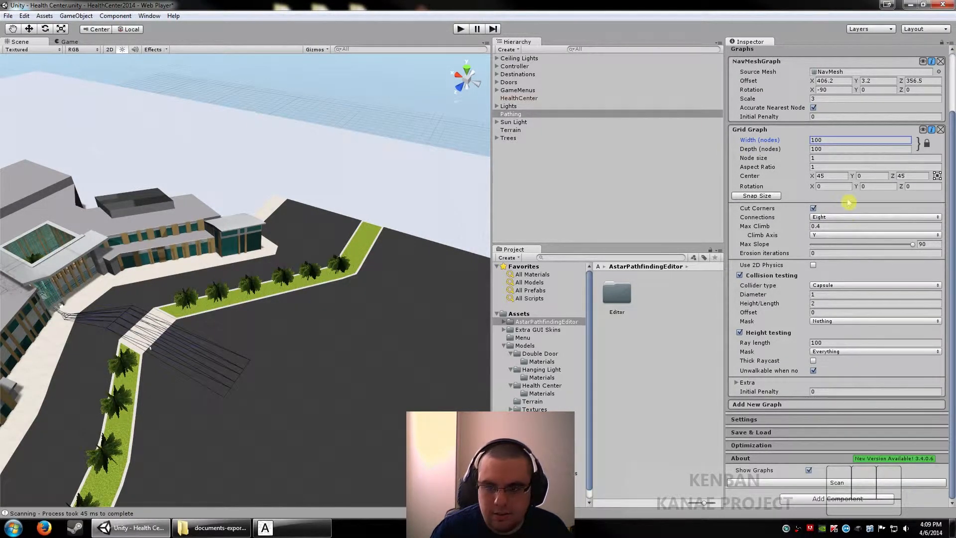
# Inspect the grid over the terrain and set the Grid Graph's rotation to about -21.3 on X and 0.57 on Y
pyautogui.moveTo(448, 171); pyautogui.dragTo(607, 166, button='right')
pyautogui.moveTo(393, 174); pyautogui.dragTo(711, 158, button='right')
pyautogui.hotkey('shift', 'w')
pyautogui.hotkey('shift', 'd')
pyautogui.press('s')
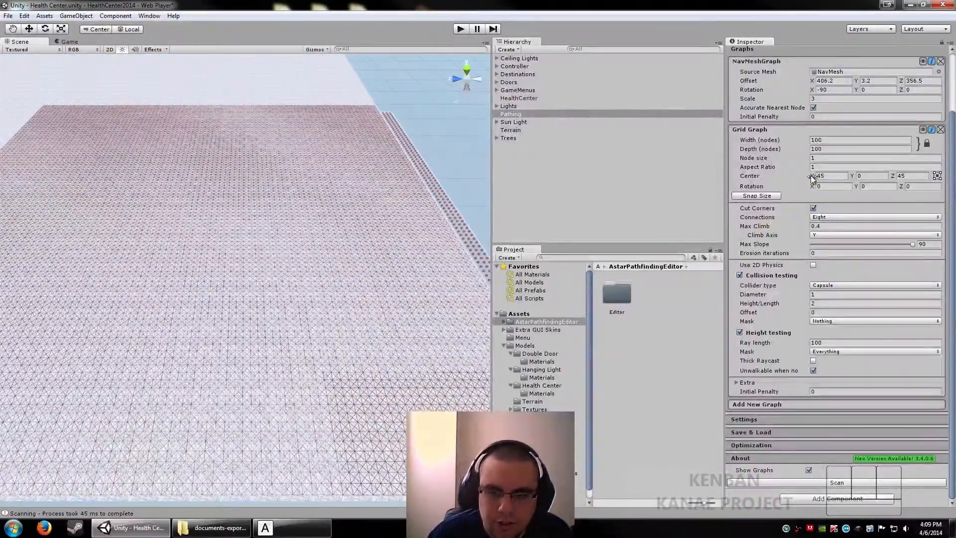
pyautogui.moveTo(812, 178); pyautogui.dragTo(865, 183)
pyautogui.moveTo(755, 173); pyautogui.dragTo(866, 186)
# Set the Grid Graph's node size to 30 and examine the resulting grid across the terrain
pyautogui.click(800, 159)
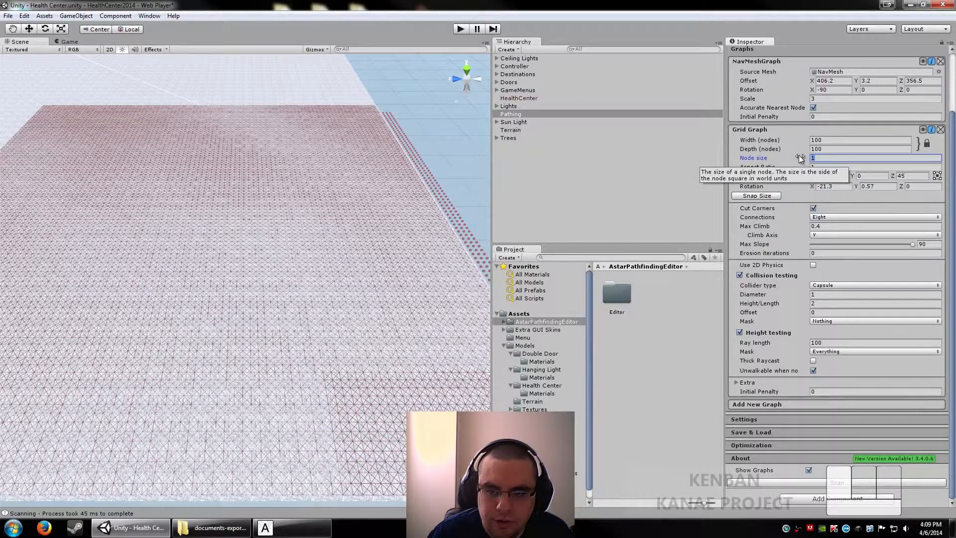
pyautogui.write('30')
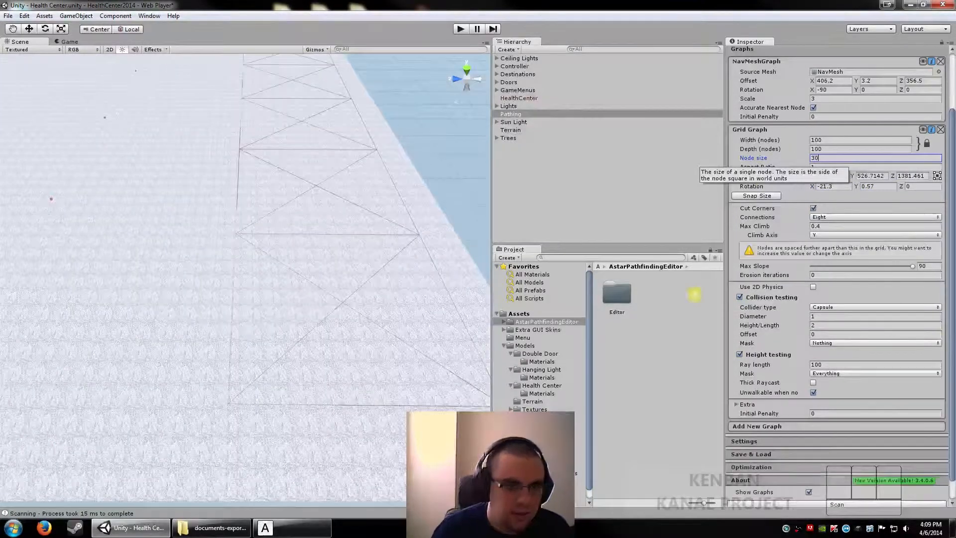
pyautogui.hotkey('shift', 's')
pyautogui.moveTo(324, 189); pyautogui.dragTo(281, 164, button='right')
pyautogui.hotkey('shift', 'a')
pyautogui.hotkey('shift', 's')
pyautogui.hotkey('shift', 'a')
pyautogui.hotkey('shift', 'w')
pyautogui.hotkey('shift', 'd')
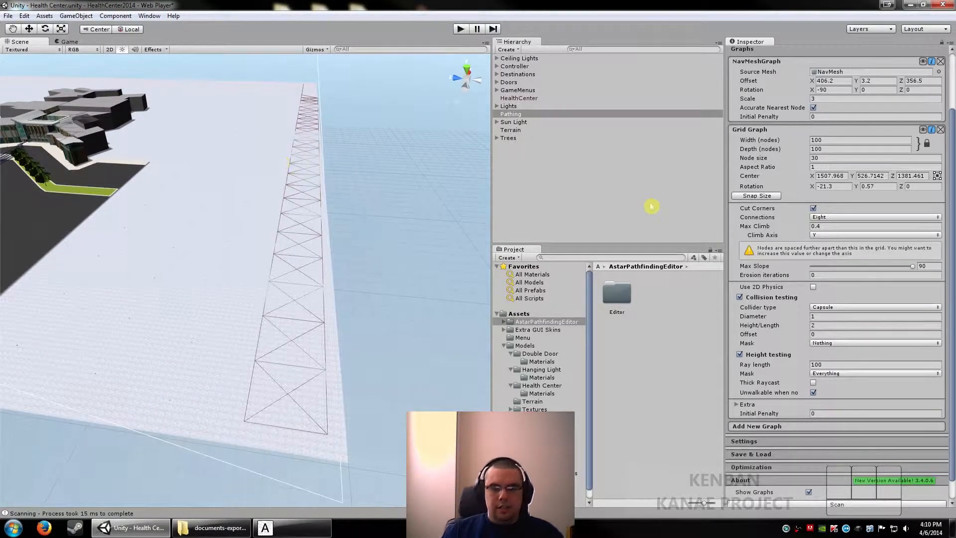
# Set the node size to 1 and remove the Grid Graph from the Astar Path component
pyautogui.click(824, 159)
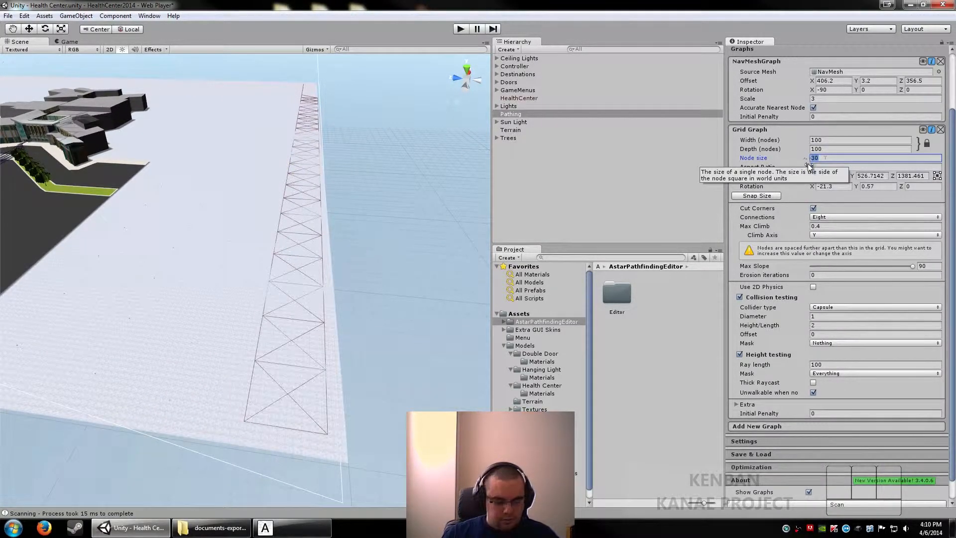
pyautogui.write('1')
pyautogui.click(940, 130)
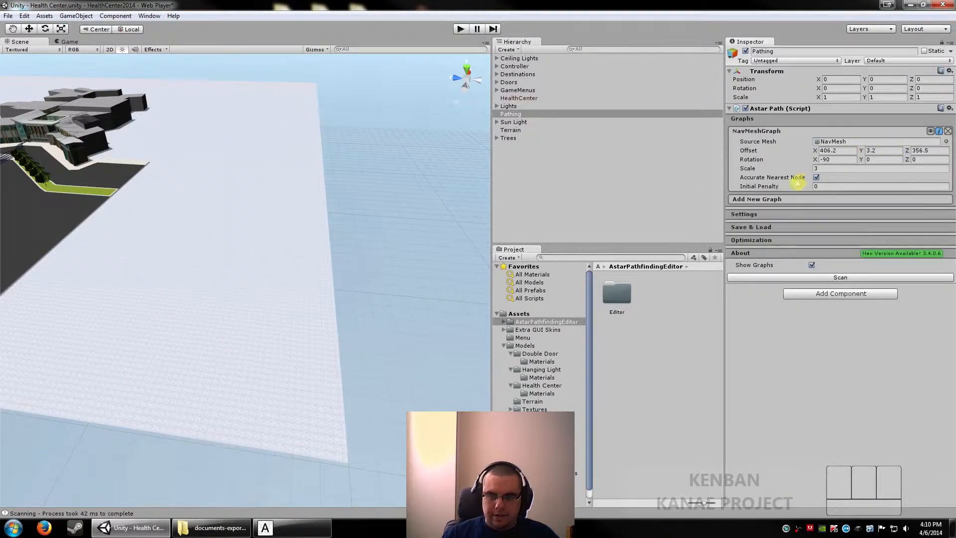
pyautogui.click(761, 199)
pyautogui.click(764, 199)
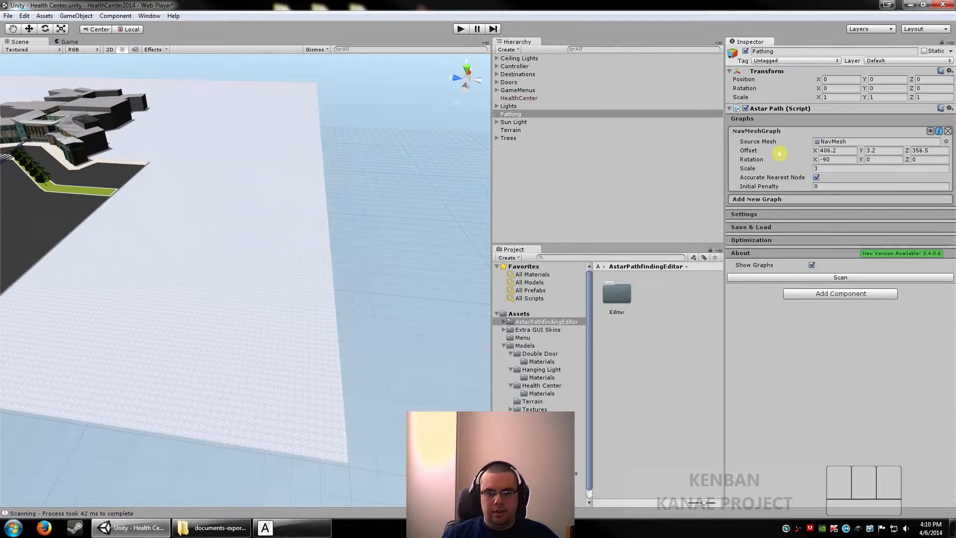
# Examine the navigation mesh running across the forecourt to the building entrance
pyautogui.hotkey('shift', 'w')
pyautogui.moveTo(333, 175)
pyautogui.mouseDown(button='right')
pyautogui.moveTo(226, 135)
pyautogui.moveTo(277, 98)
pyautogui.moveTo(299, 96)
pyautogui.moveTo(358, 162)
pyautogui.mouseUp(button='right')
pyautogui.hotkey('shift', 'a')
pyautogui.hotkey('shift', 'w')
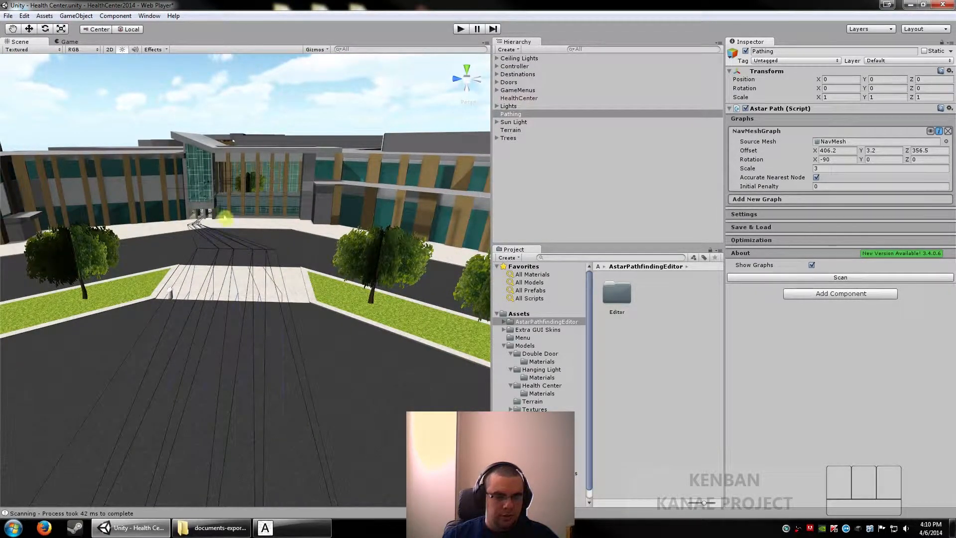
pyautogui.press('s')
pyautogui.moveTo(214, 266); pyautogui.dragTo(275, 251, button='right')
pyautogui.hotkey('shift', 'a')
pyautogui.hotkey('shift', 'w')
pyautogui.hotkey('shift', 's')
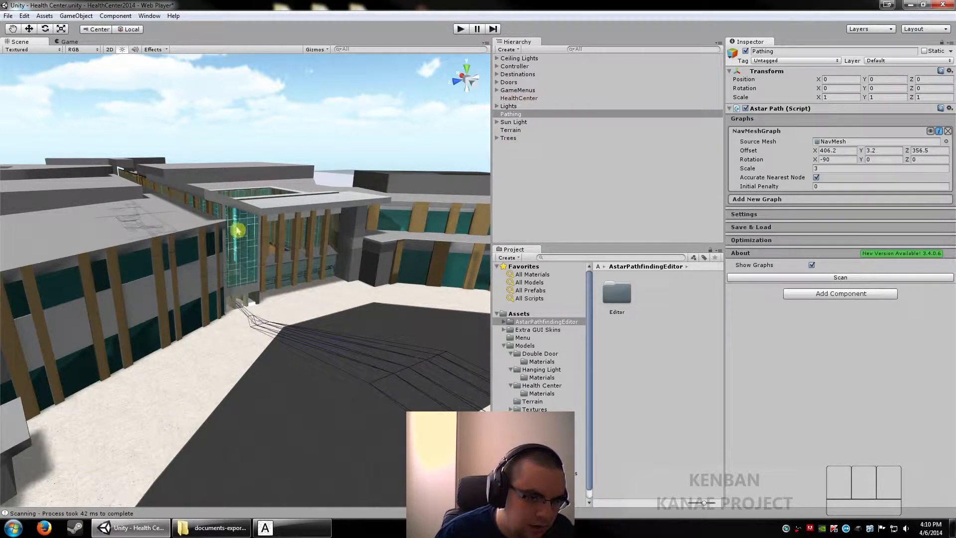
pyautogui.press('w')
pyautogui.moveTo(253, 273); pyautogui.dragTo(299, 240, button='right')
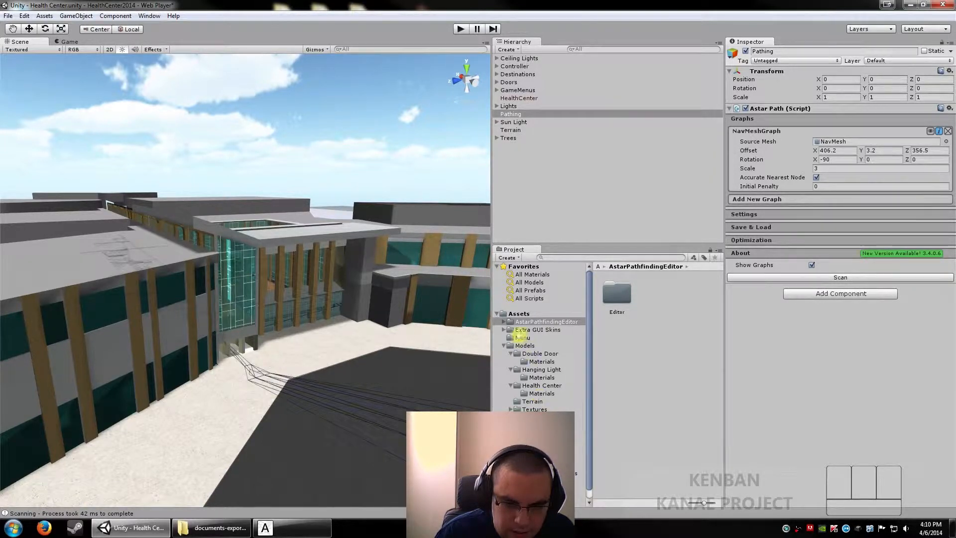
# Place the NavMesh model from the Resources folder into the scene on the road outside the entrance
pyautogui.click(531, 441)
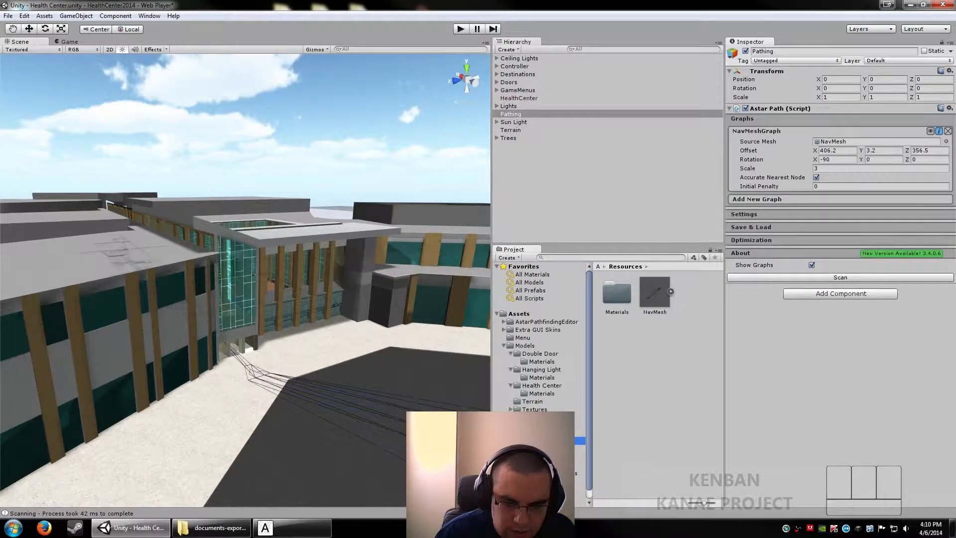
pyautogui.click(651, 300)
pyautogui.moveTo(654, 299); pyautogui.dragTo(375, 397)
pyautogui.press('w')
pyautogui.moveTo(376, 397)
pyautogui.mouseDown(button='right')
pyautogui.moveTo(389, 393)
pyautogui.moveTo(380, 423)
pyautogui.moveTo(396, 436)
pyautogui.moveTo(389, 388)
pyautogui.mouseUp(button='right')
pyautogui.press('a')
pyautogui.press('w')
pyautogui.press('e')
pyautogui.press('r')
pyautogui.moveTo(341, 327); pyautogui.dragTo(400, 303, button='right')
pyautogui.press('s')
pyautogui.press('w')
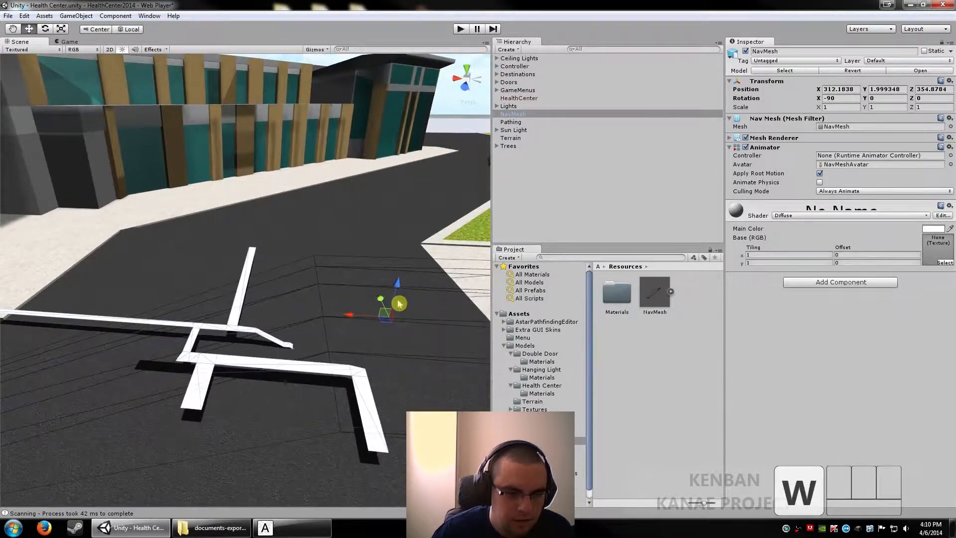
# Raise the NavMesh object to about Y 5.25, inspect its shape, and delete it from the scene
pyautogui.moveTo(399, 290); pyautogui.dragTo(393, 262)
pyautogui.keyDown('shift'); pyautogui.moveTo(393, 262); pyautogui.dragTo(189, 275, button='right'); pyautogui.keyUp('shift')
pyautogui.hotkey('shift', 'd')
pyautogui.press('a')
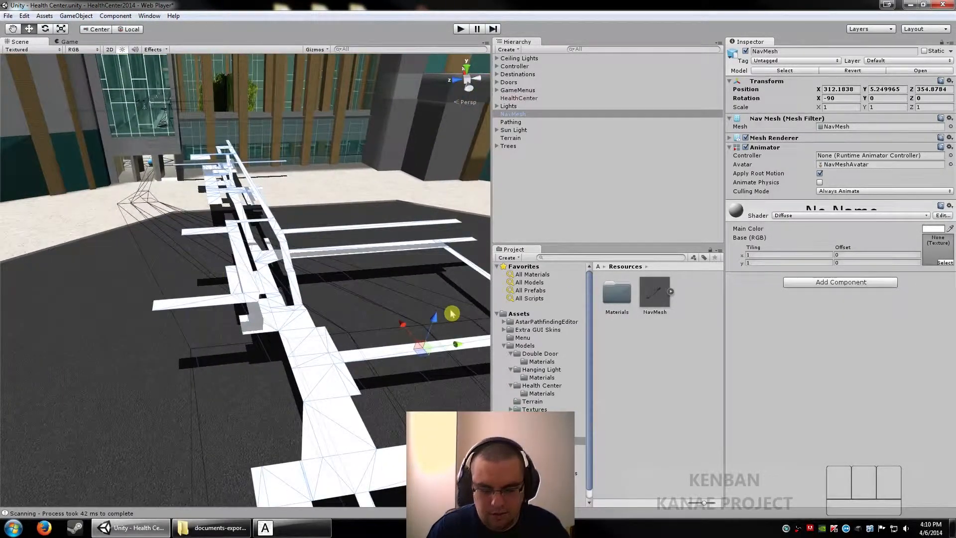
pyautogui.press('Delete')
# Follow the navigation mesh from the forecourt through the entrance into the tiled corridor
pyautogui.press('w')
pyautogui.moveTo(341, 277); pyautogui.dragTo(368, 282, button='right')
pyautogui.press('a')
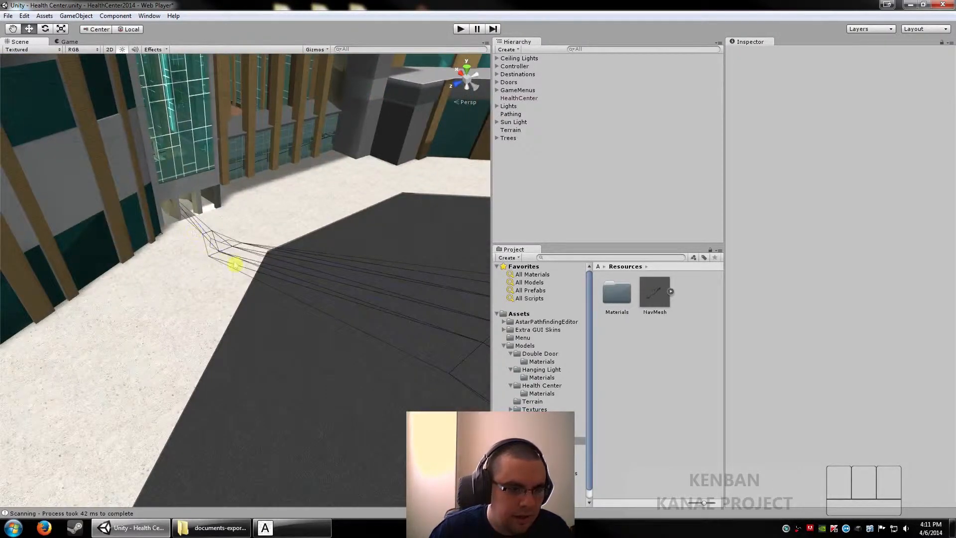
pyautogui.press('w')
pyautogui.moveTo(214, 202); pyautogui.dragTo(394, 204, button='right')
pyautogui.press('shift')
pyautogui.press('s')
pyautogui.press('d')
pyautogui.press('a')
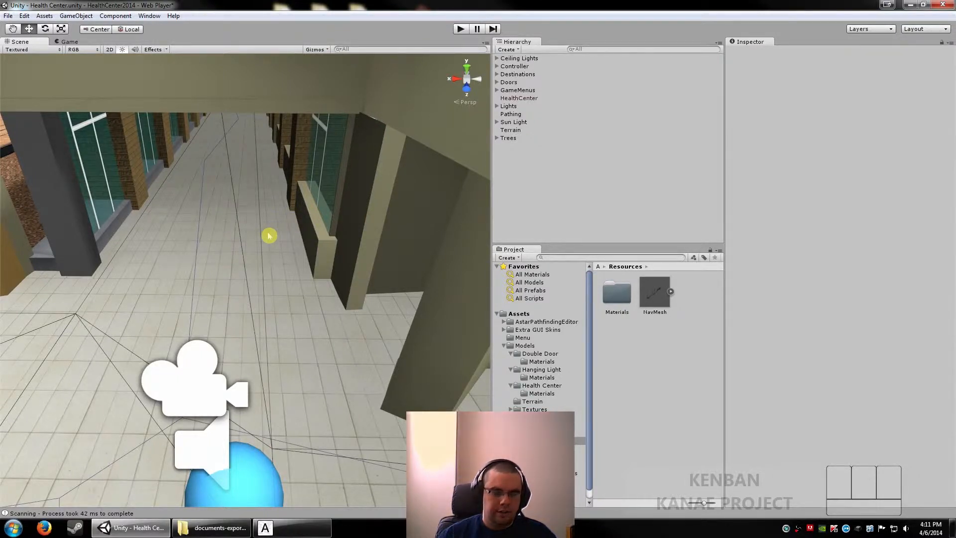
# Examine the navigation mesh triangles around the doorway to the wooden courtyard deck
pyautogui.press('a')
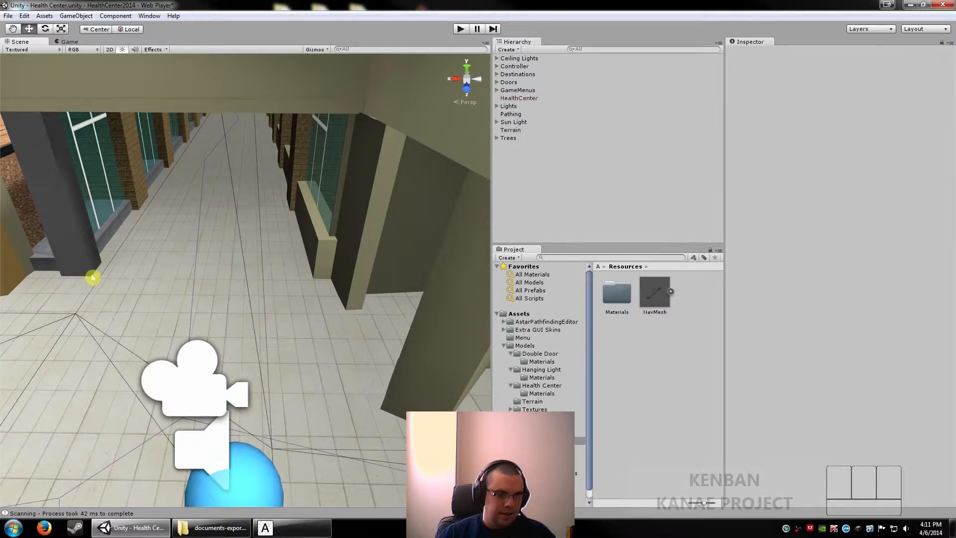
pyautogui.press('a')
pyautogui.moveTo(77, 284); pyautogui.dragTo(931, 275, button='right')
pyautogui.press('a')
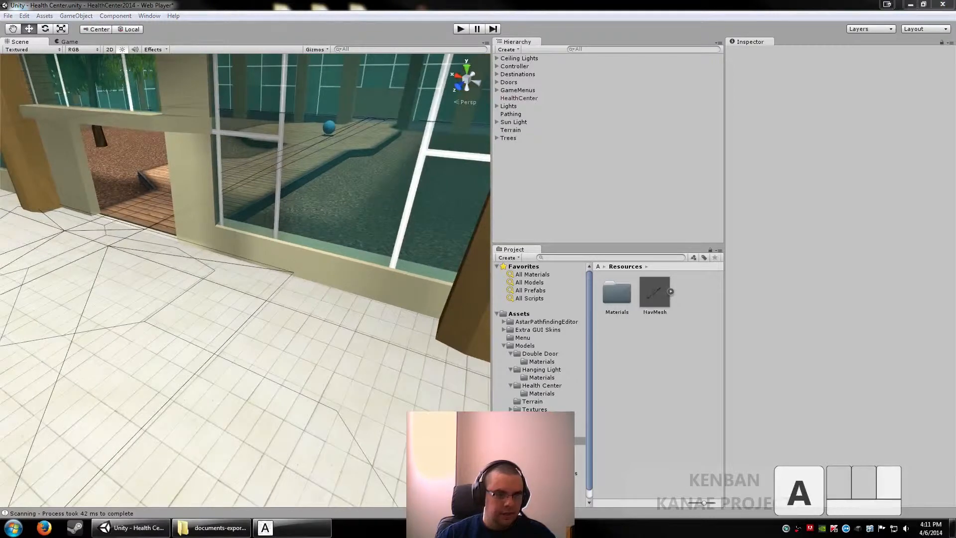
pyautogui.press('a')
pyautogui.moveTo(63, 360); pyautogui.dragTo(266, 277, button='right')
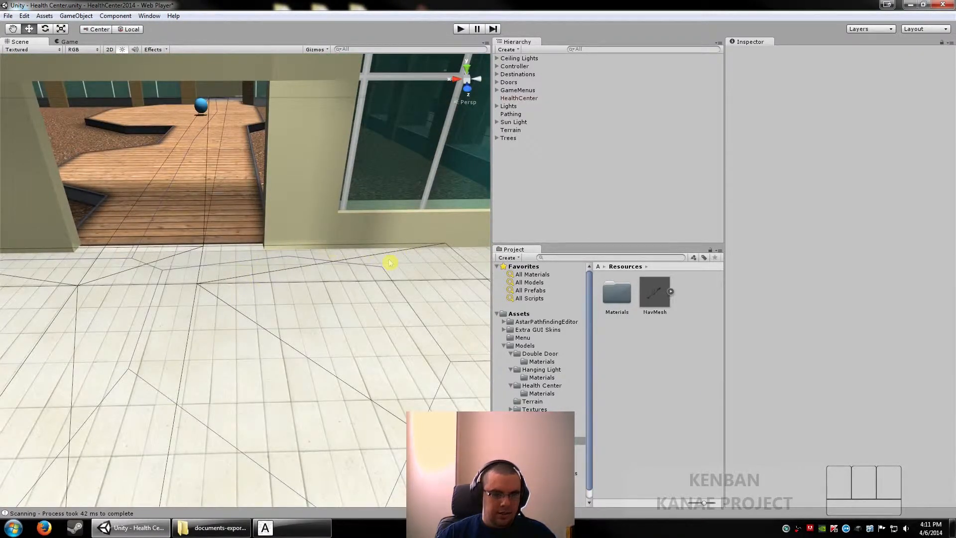
# Examine the navigation mesh along the tiled corridor from the courtyard doorway to the staircase
pyautogui.press('a')
pyautogui.moveTo(378, 273); pyautogui.dragTo(364, 275, button='right')
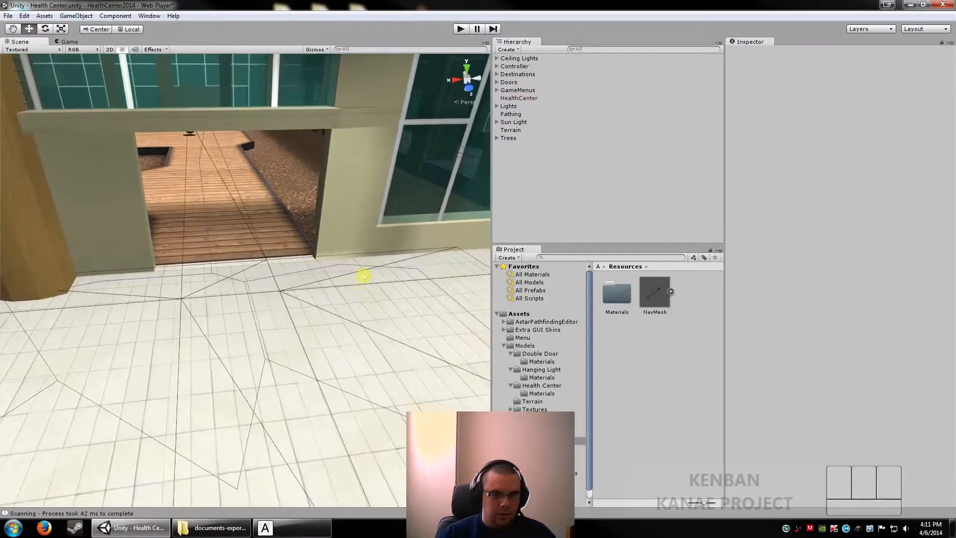
pyautogui.moveTo(290, 271); pyautogui.dragTo(930, 215, button='right')
pyautogui.press('s')
pyautogui.press('a')
pyautogui.press('w')
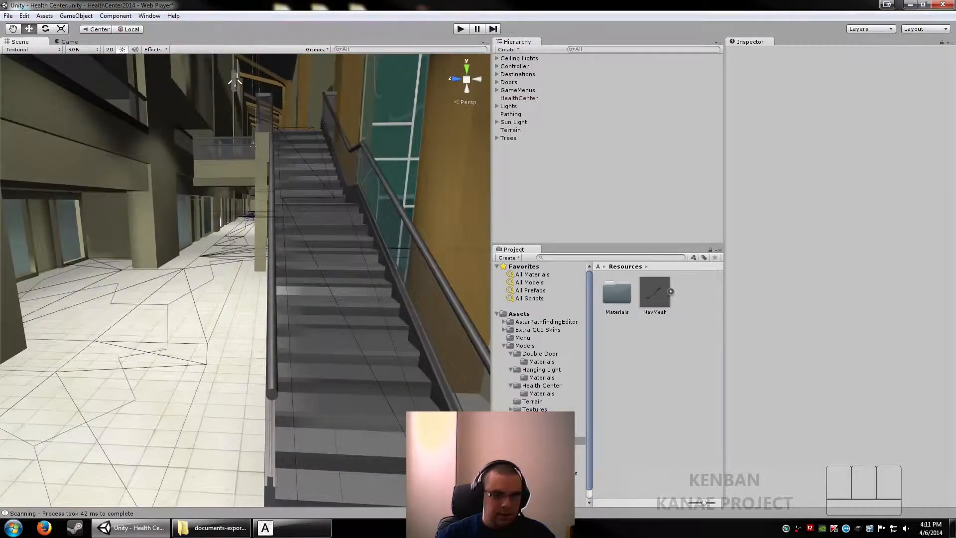
pyautogui.press('s')
pyautogui.moveTo(211, 329); pyautogui.dragTo(443, 359, button='right')
pyautogui.press('d')
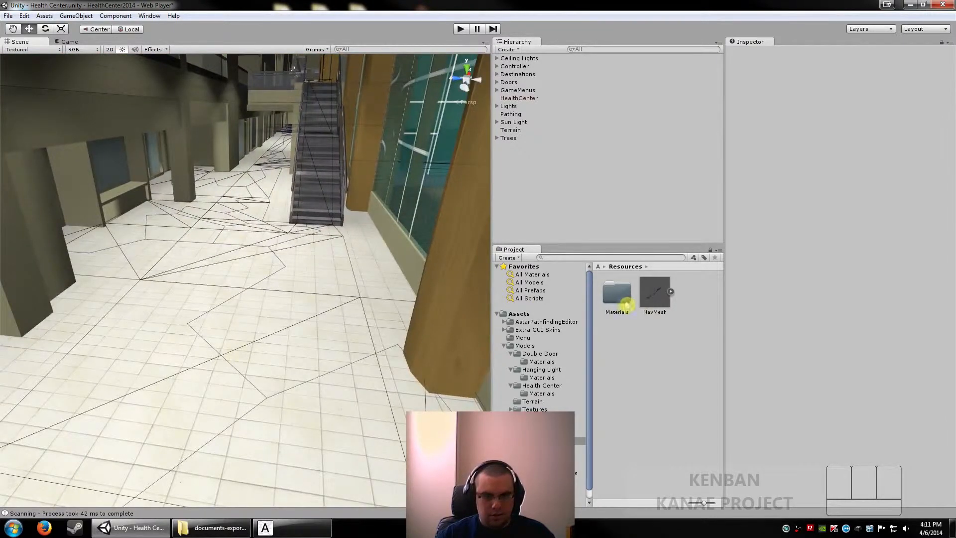
# Delete the NavMesh model from the Resources folder and switch to the Explorer window of the export folder
pyautogui.click(626, 304)
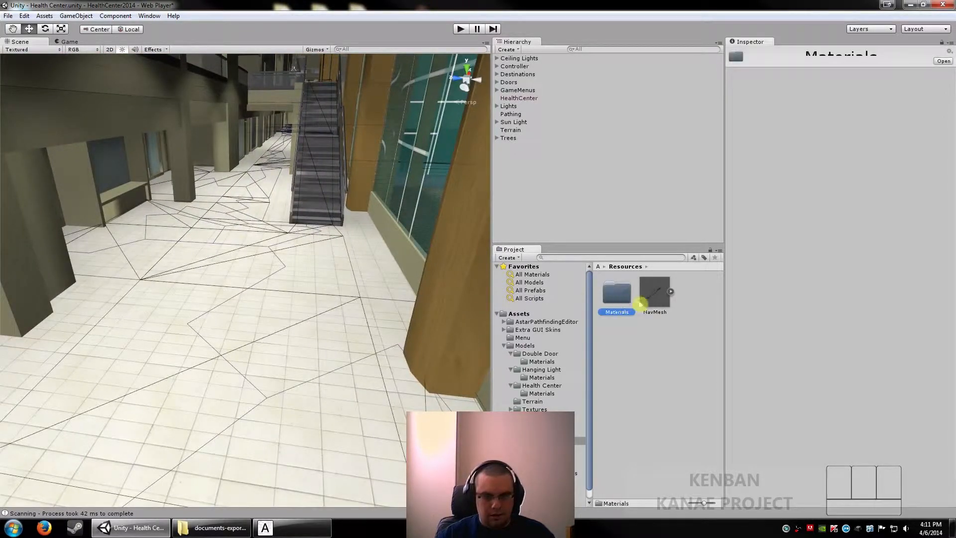
pyautogui.click(653, 295)
pyautogui.press('Delete')
pyautogui.click(482, 298)
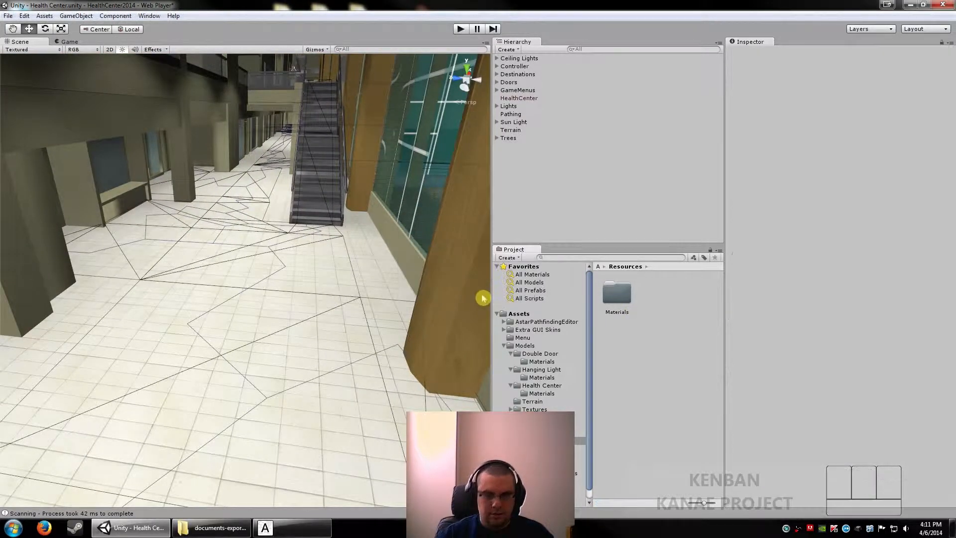
pyautogui.click(219, 527)
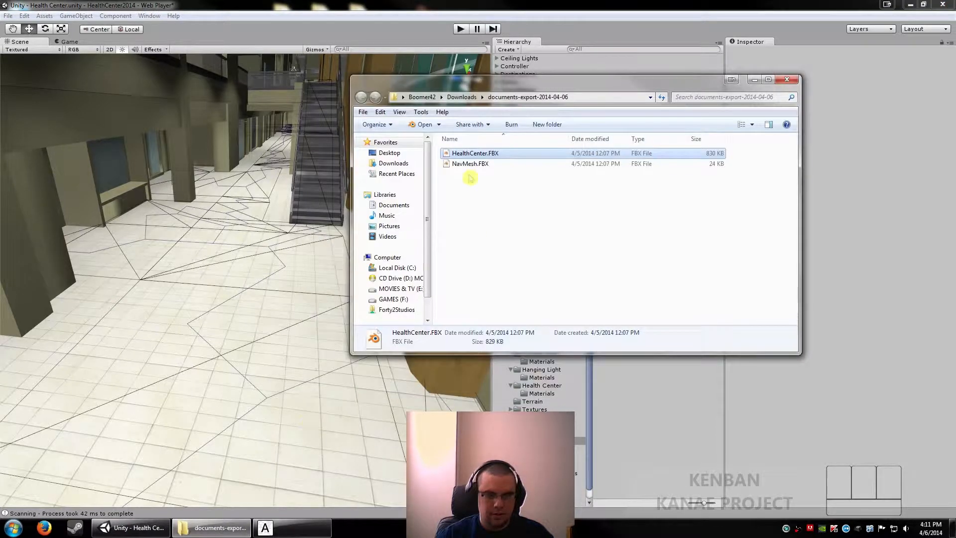
pyautogui.doubleClick(470, 164)
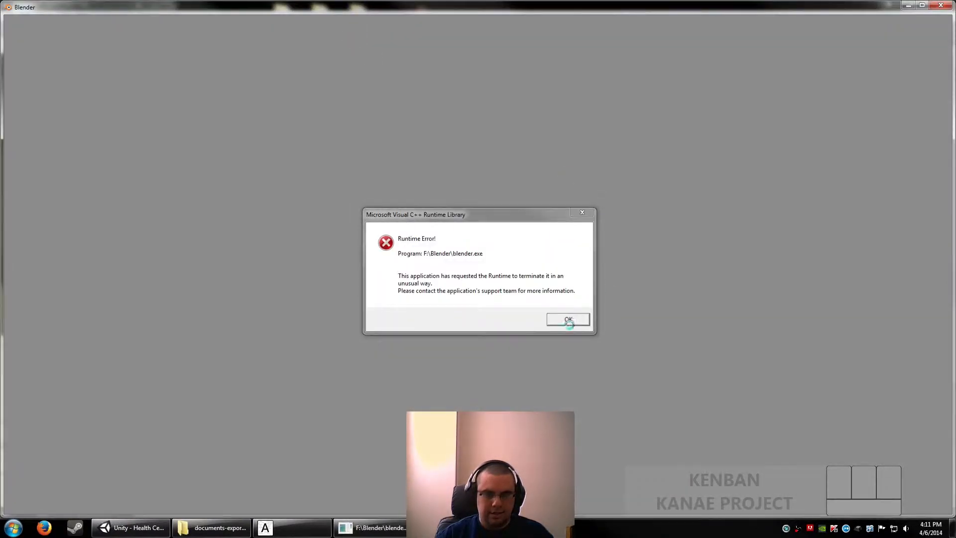
pyautogui.click(568, 320)
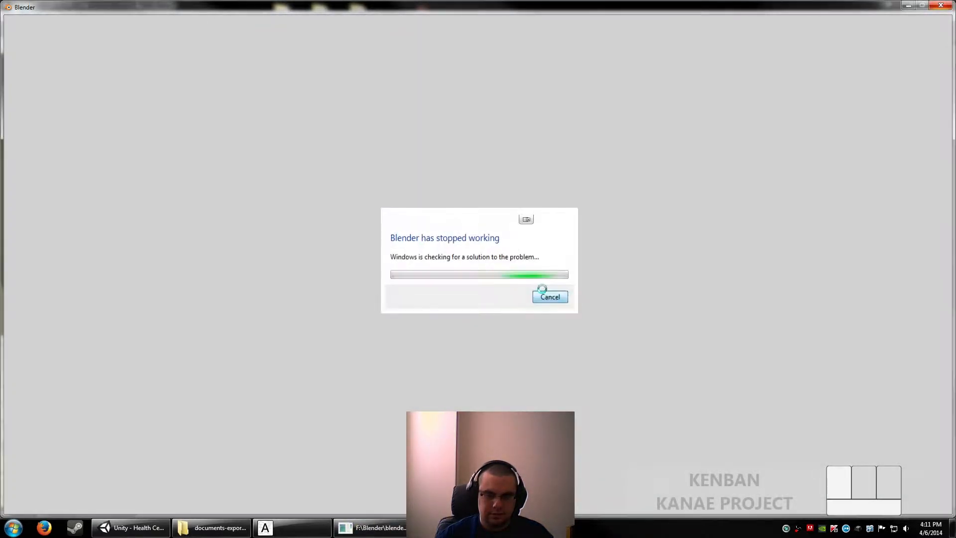
pyautogui.click(536, 295)
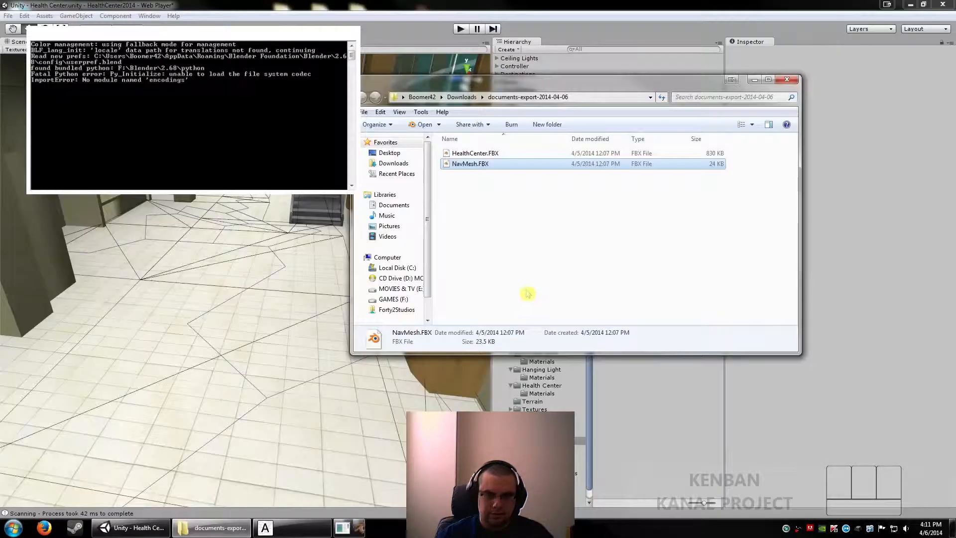
# Import NavMesh.FBX from the export folder into the Resources folder and show its import settings
pyautogui.moveTo(469, 164); pyautogui.dragTo(662, 444)
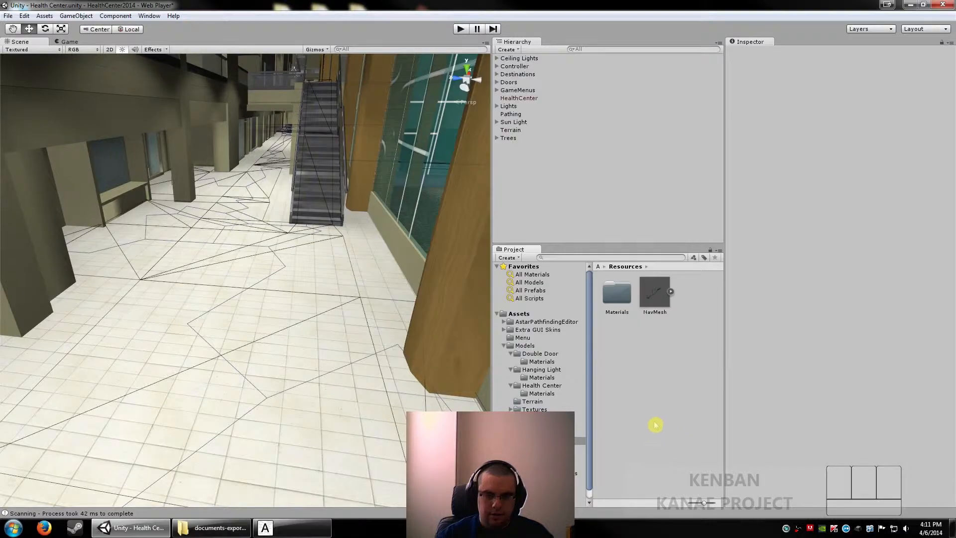
pyautogui.click(652, 297)
pyautogui.moveTo(340, 259); pyautogui.dragTo(459, 283, button='right')
pyautogui.hotkey('shift', 's')
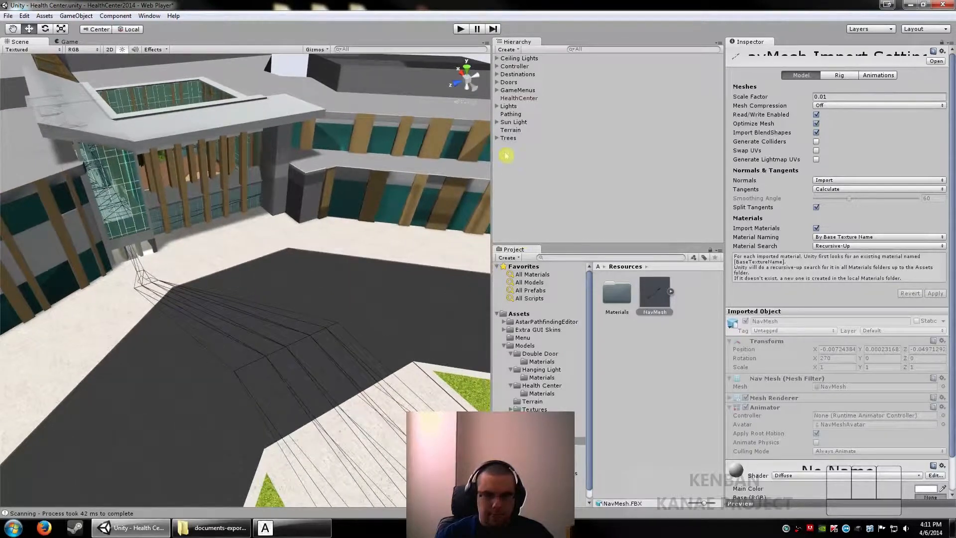
# Assign NavMesh as the source mesh of the Pathing object's NavMeshGraph and scan the graph
pyautogui.click(512, 115)
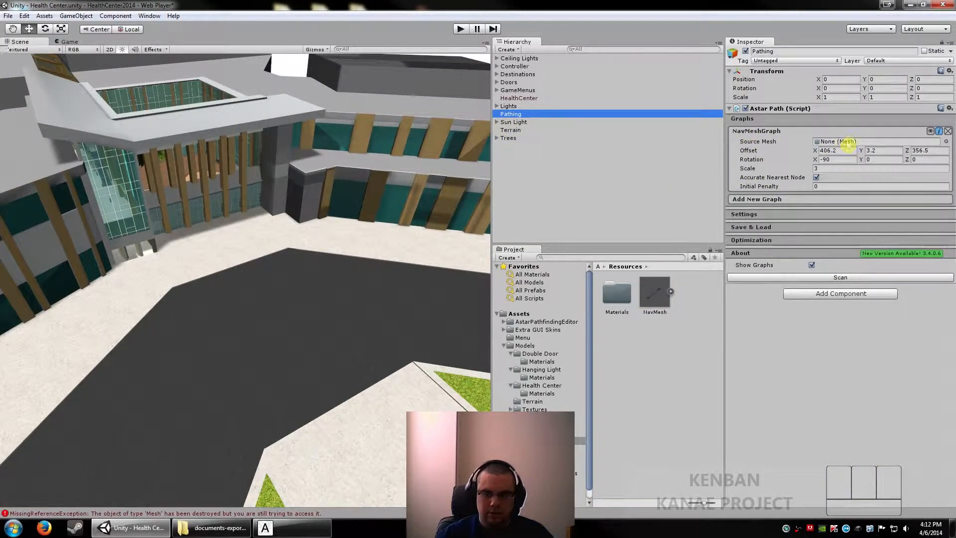
pyautogui.moveTo(654, 294); pyautogui.dragTo(843, 142)
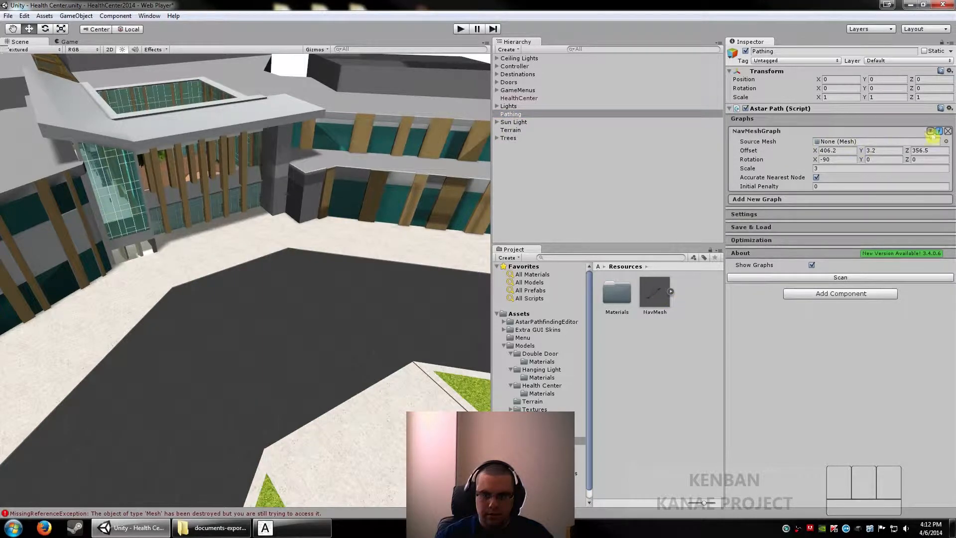
pyautogui.click(946, 141)
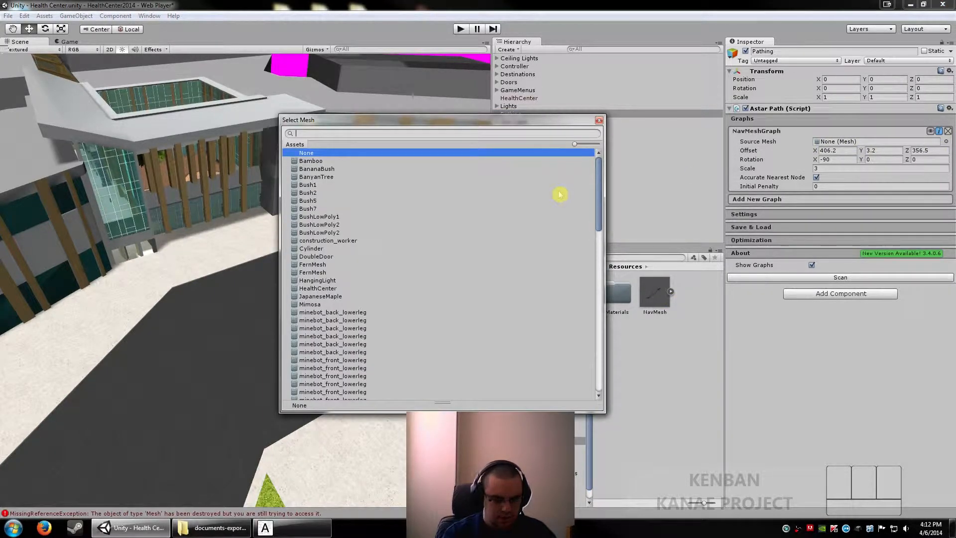
pyautogui.write('na')
pyautogui.doubleClick(317, 170)
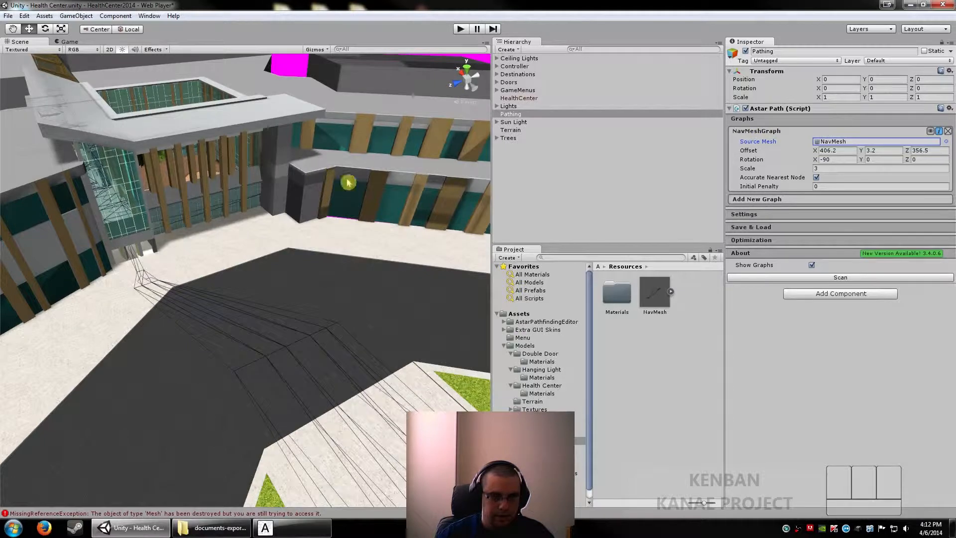
pyautogui.click(812, 278)
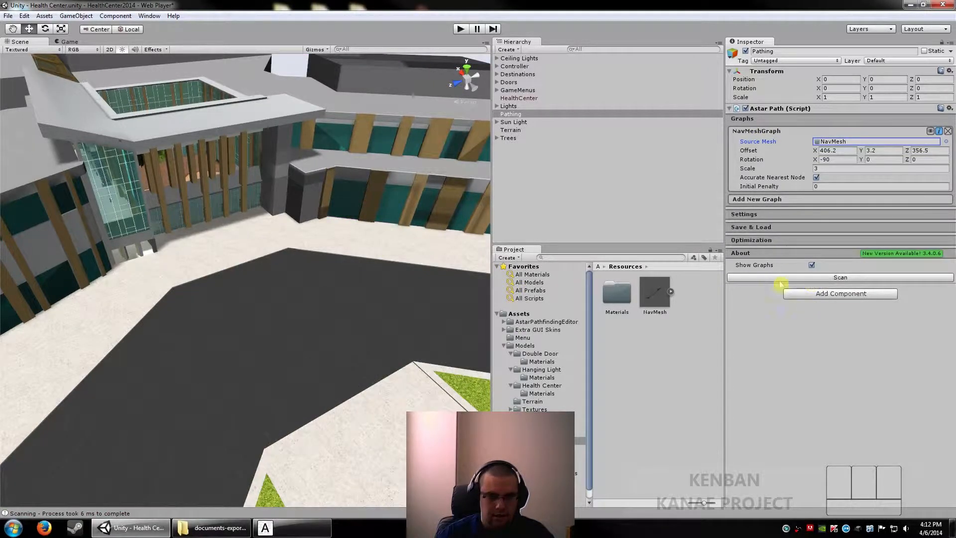
# Apply an import scale factor of 1 to the NavMesh model and rescan the Pathing object's graph
pyautogui.click(655, 292)
pyautogui.click(838, 98)
pyautogui.write('1')
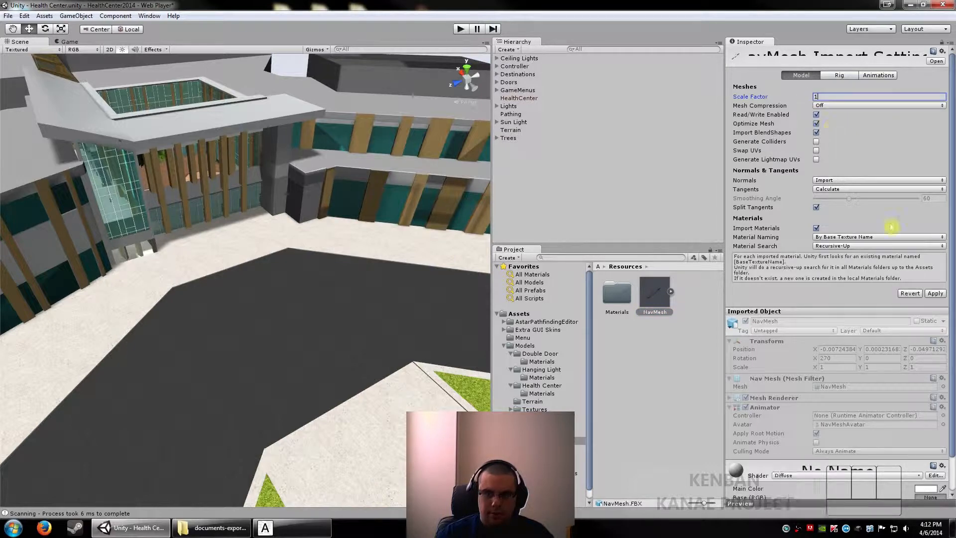
pyautogui.click(924, 293)
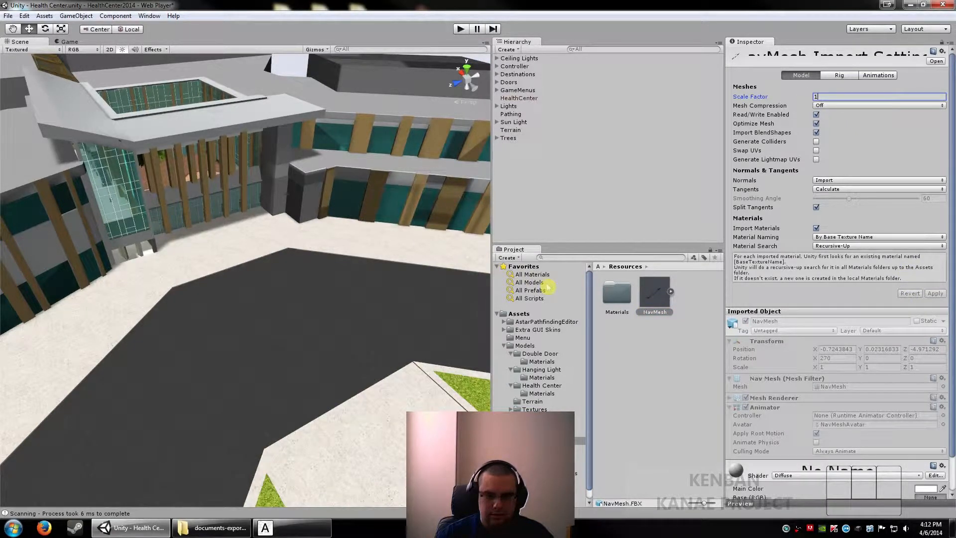
pyautogui.click(511, 114)
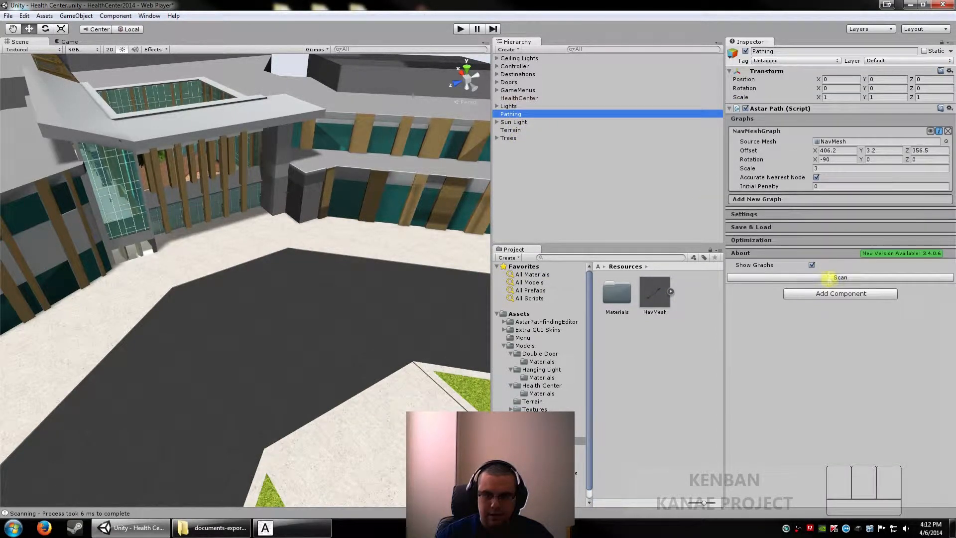
pyautogui.click(828, 277)
# Inspect the rescanned navigation mesh from the forecourt past the courtyard doorway to the staircase
pyautogui.press('s')
pyautogui.moveTo(420, 245)
pyautogui.mouseDown(button='right')
pyautogui.moveTo(300, 284)
pyautogui.moveTo(331, 253)
pyautogui.moveTo(310, 235)
pyautogui.moveTo(314, 198)
pyautogui.moveTo(324, 209)
pyautogui.moveTo(355, 189)
pyautogui.moveTo(437, 238)
pyautogui.moveTo(423, 259)
pyautogui.mouseUp(button='right')
pyautogui.hotkey('shift', 'w')
pyautogui.press('a')
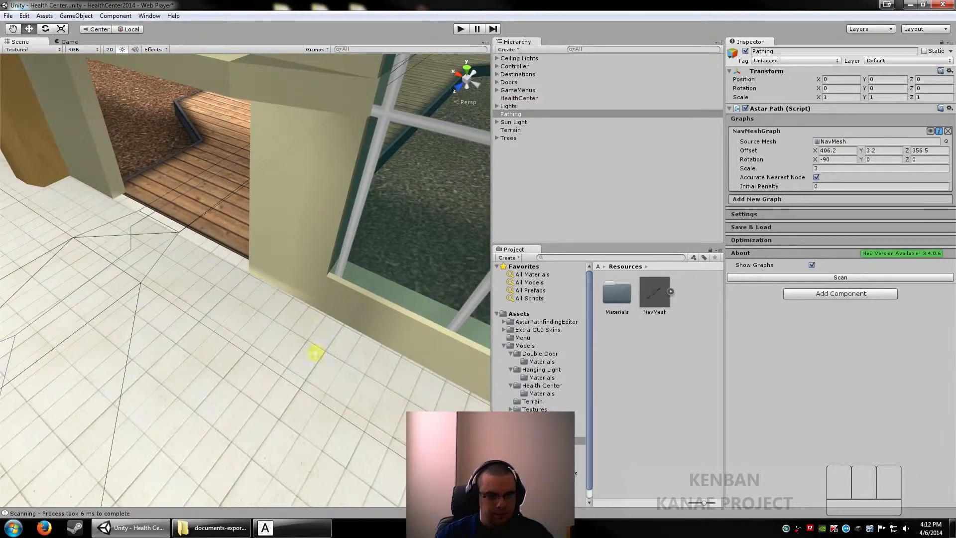
pyautogui.moveTo(263, 340); pyautogui.dragTo(242, 201, button='right')
pyautogui.press('a')
pyautogui.press('w')
pyautogui.press('a')
pyautogui.press('d')
pyautogui.press('a')
pyautogui.press('w')
pyautogui.press('d')
pyautogui.press('w')
pyautogui.press('s')
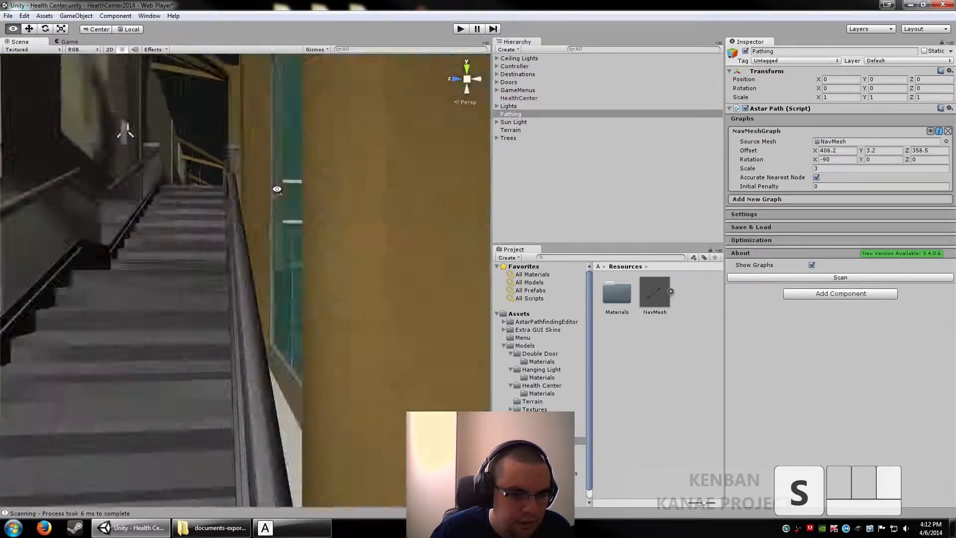
# Examine how the navigation mesh triangles connect the tiled floor to the foot of the staircase
pyautogui.moveTo(276, 189); pyautogui.dragTo(263, 147, button='right')
pyautogui.press('w')
pyautogui.moveTo(249, 200); pyautogui.dragTo(435, 222, button='right')
pyautogui.press('s')
pyautogui.press('a')
pyautogui.press('a')
pyautogui.press('d')
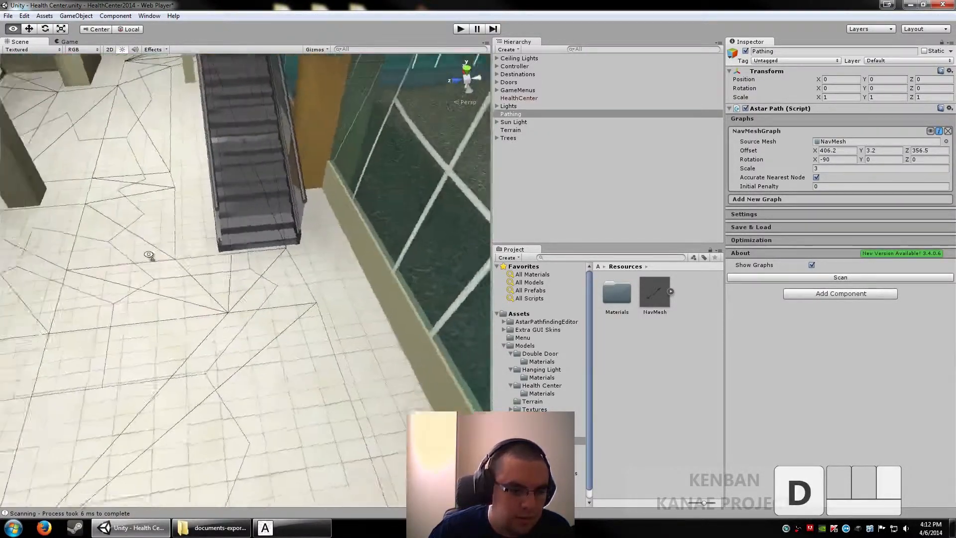
pyautogui.moveTo(149, 255)
pyautogui.mouseDown(button='right')
pyautogui.moveTo(141, 239)
pyautogui.moveTo(155, 232)
pyautogui.moveTo(142, 243)
pyautogui.mouseUp(button='right')
pyautogui.press('a')
pyautogui.press('d')
pyautogui.press('w')
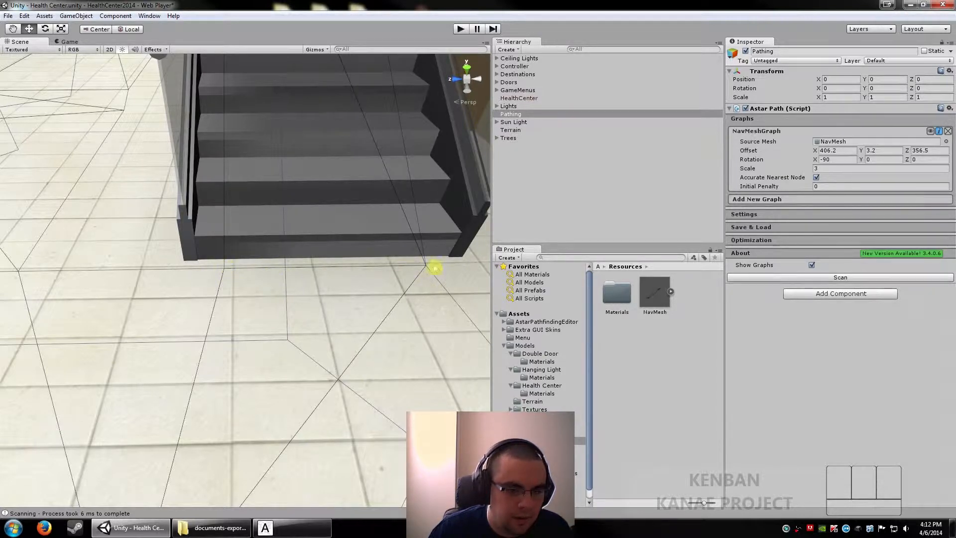
pyautogui.press('s')
pyautogui.moveTo(324, 264); pyautogui.dragTo(274, 294, button='right')
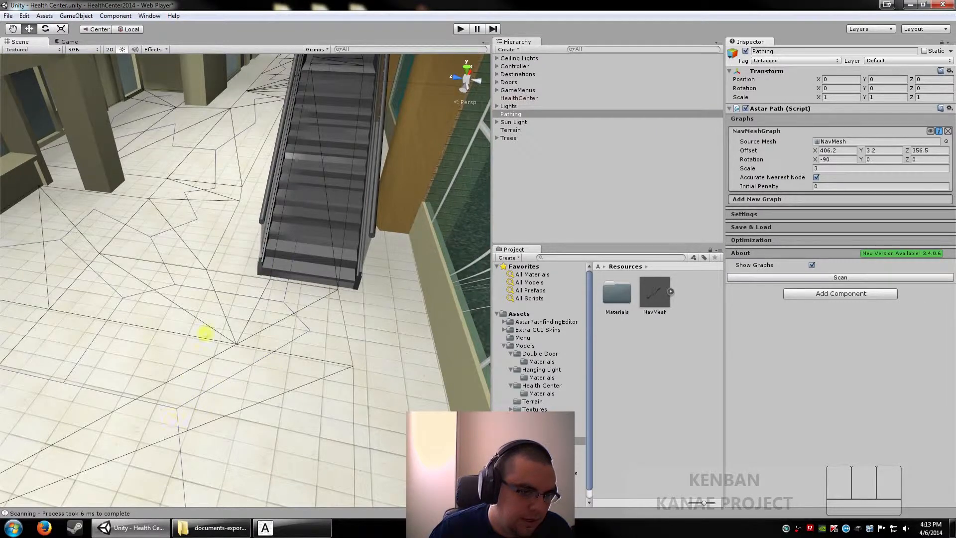
# Follow the navigation mesh through the rest of the building and view the whole site from outside
pyautogui.press('a')
pyautogui.moveTo(173, 151); pyautogui.dragTo(239, 242, button='right')
pyautogui.press('w')
pyautogui.press('s')
pyautogui.press('d')
pyautogui.press('w')
pyautogui.press('s')
pyautogui.press('w')
pyautogui.press('d')
pyautogui.press('w')
pyautogui.press('d')
pyautogui.press('s')
pyautogui.press('d')
pyautogui.press('s')
# Add a Grid Graph to the Astar Path component with a width and depth of 400 nodes
pyautogui.click(739, 199)
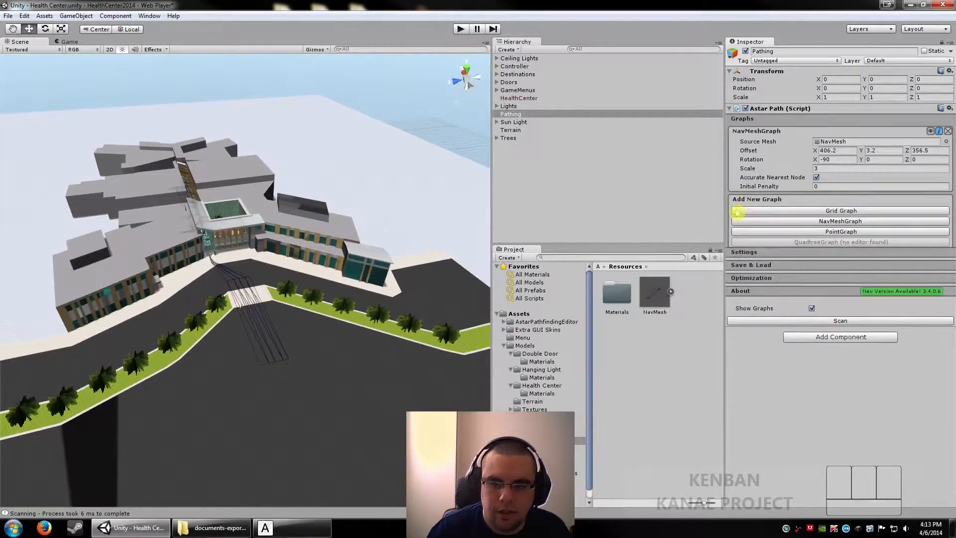
pyautogui.click(829, 212)
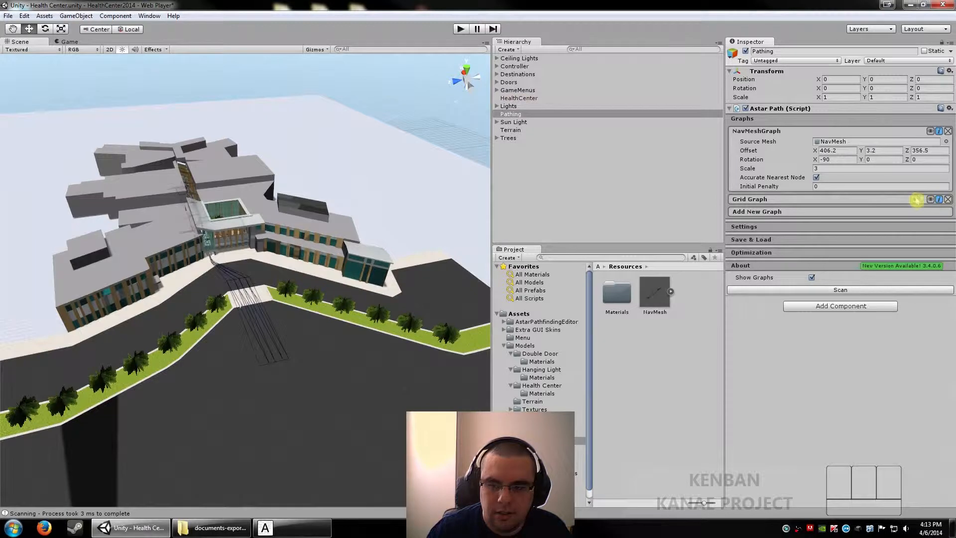
pyautogui.click(931, 200)
pyautogui.click(819, 210)
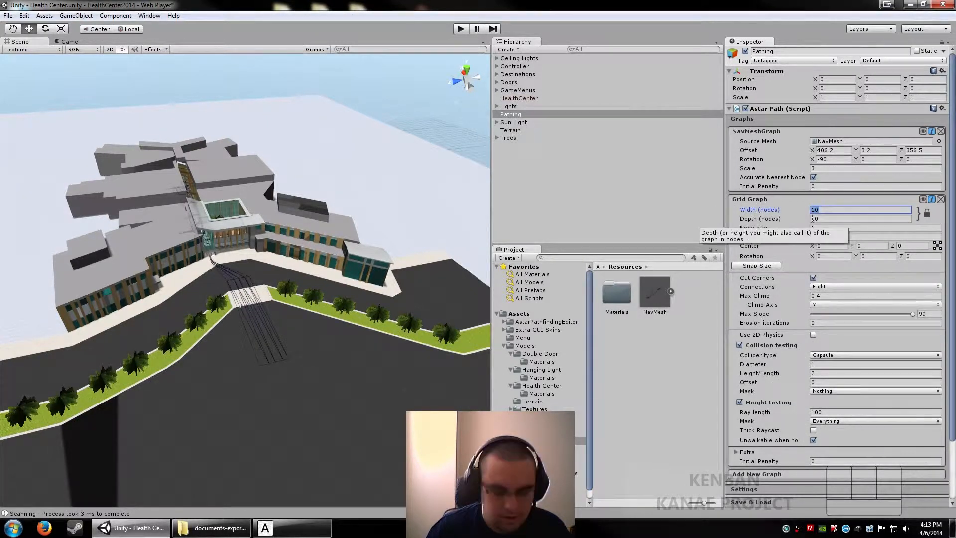
pyautogui.write('400')
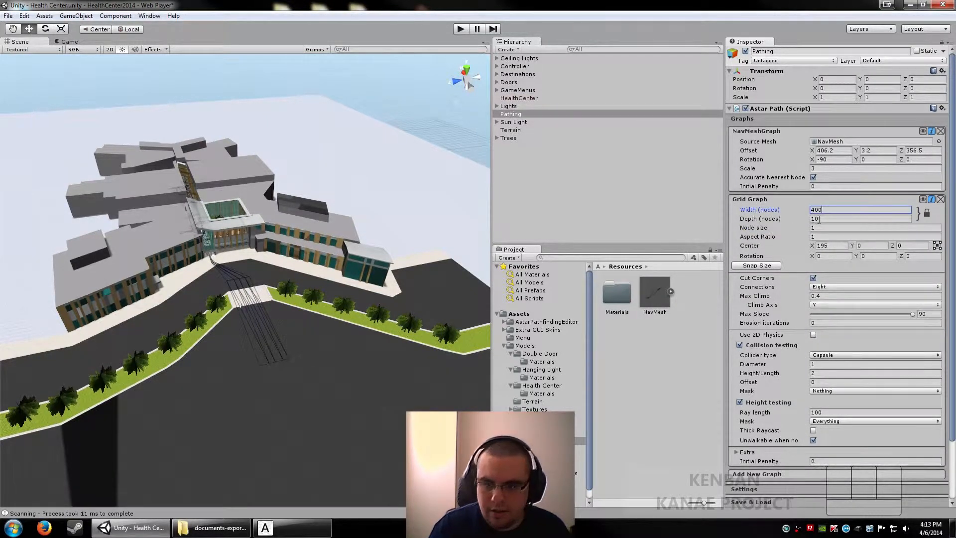
pyautogui.click(819, 220)
pyautogui.write('400')
# Inspect the area around the building entrance with the Grid Graph added
pyautogui.scroll(-3, 818, 284)
pyautogui.moveTo(430, 267); pyautogui.dragTo(371, 237, button='right')
pyautogui.press('a')
pyautogui.hotkey('shift', 'w')
pyautogui.press('d')
pyautogui.press('w')
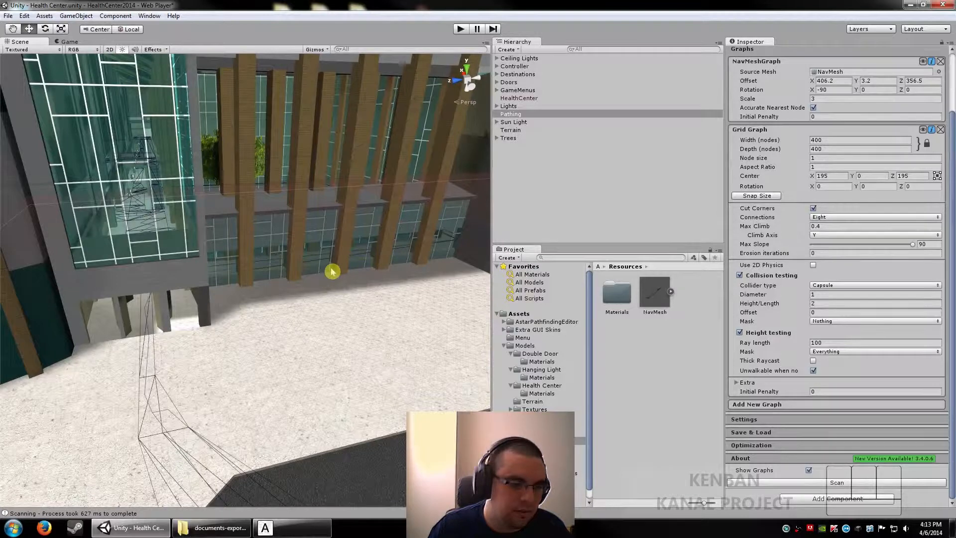